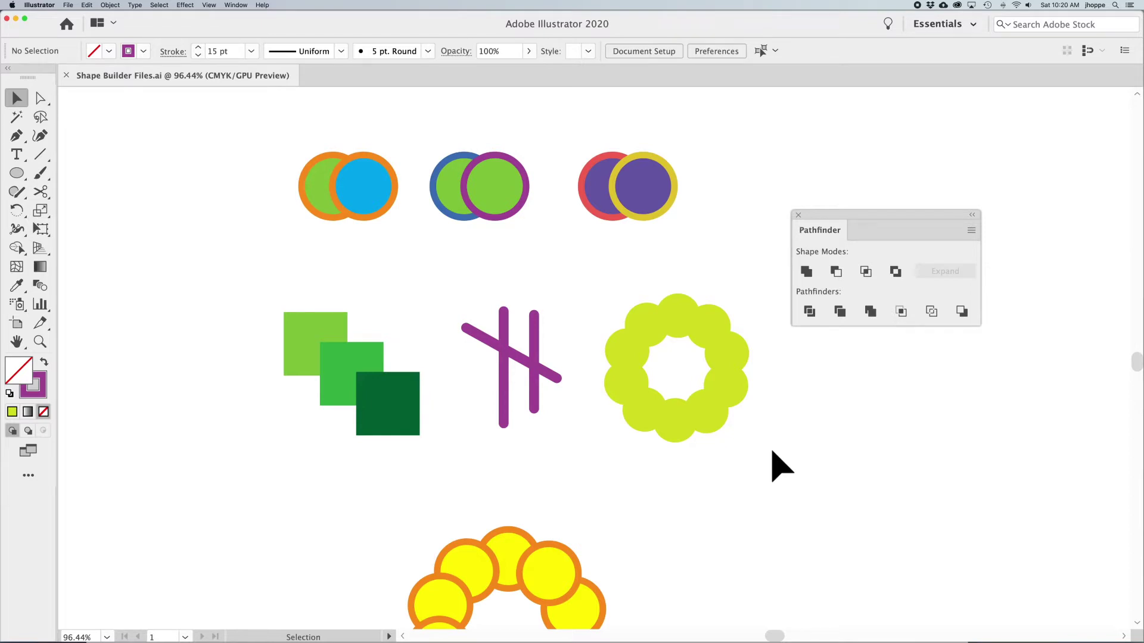
- Activate the Shape Builder tool with Shift+M and reveal its Live Paint companion tools
key("shift+m")
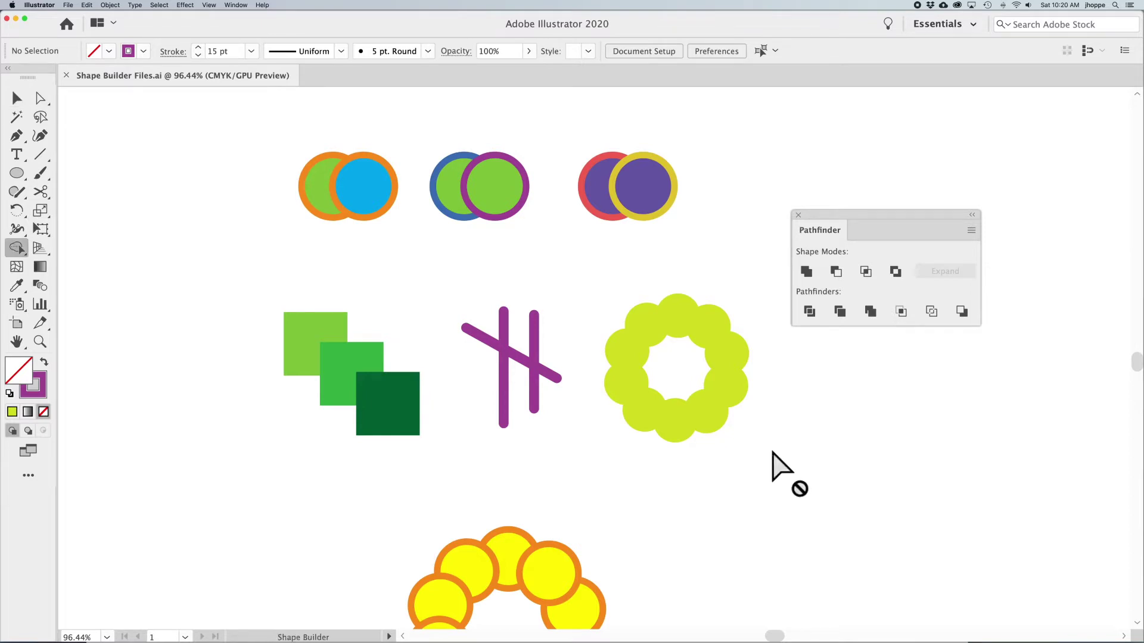
left_click(15, 250)
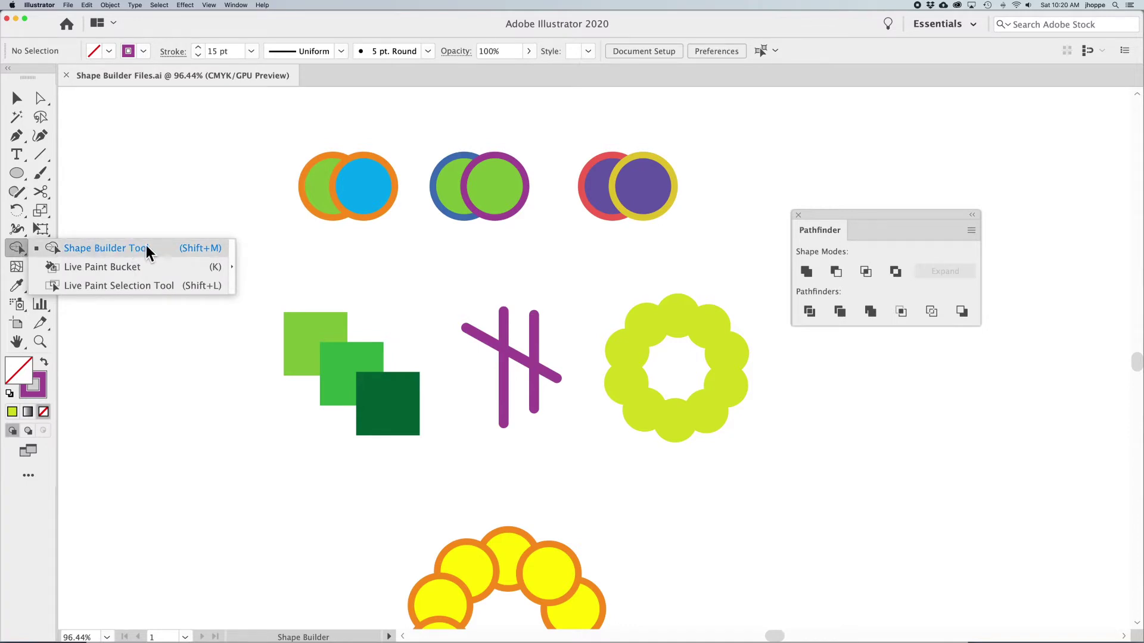
- Close the tool flyout, nudge the Pathfinder panel slightly lower, and return to the Selection tool
left_click(18, 251)
left_click_drag(831, 213, 829, 209)
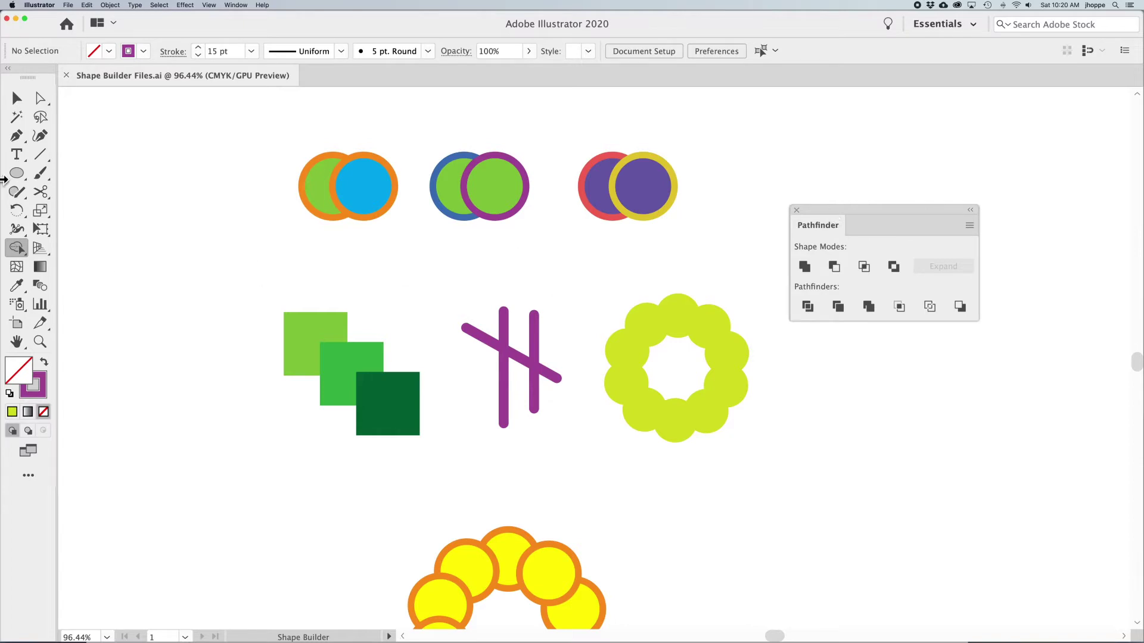
left_click(17, 98)
left_click_drag(292, 191, 378, 224)
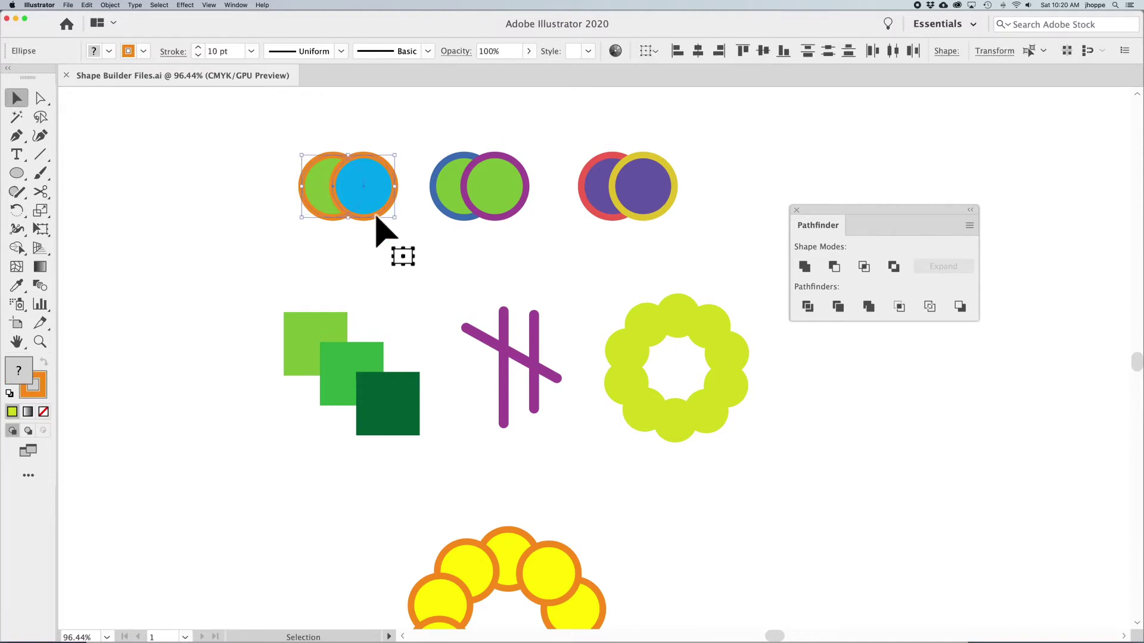
left_click(799, 272)
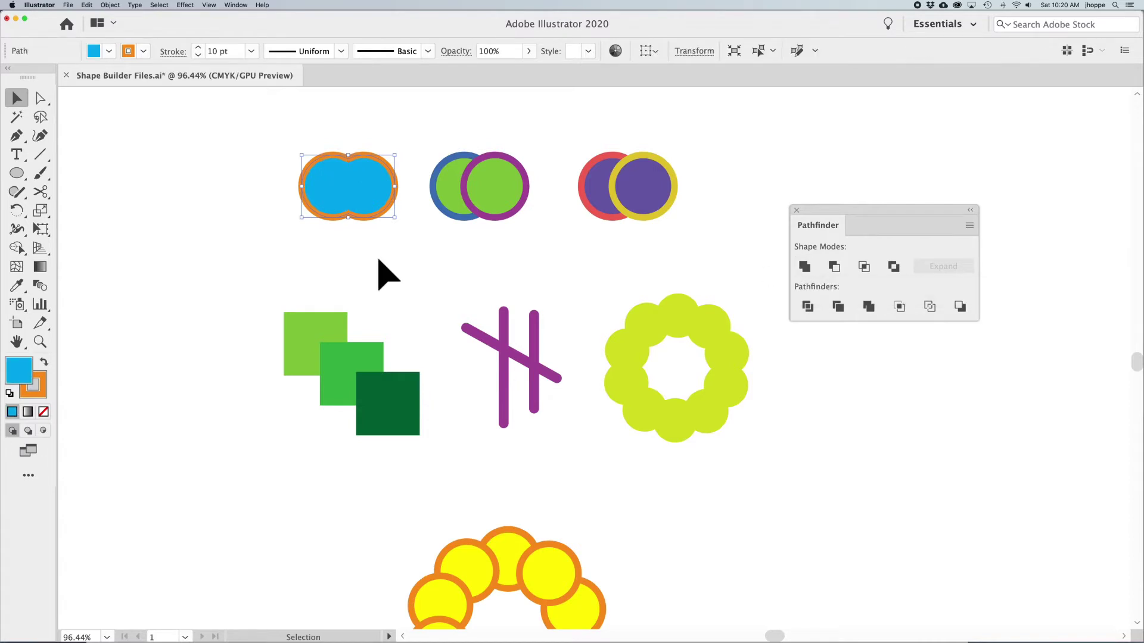
key("super+z")
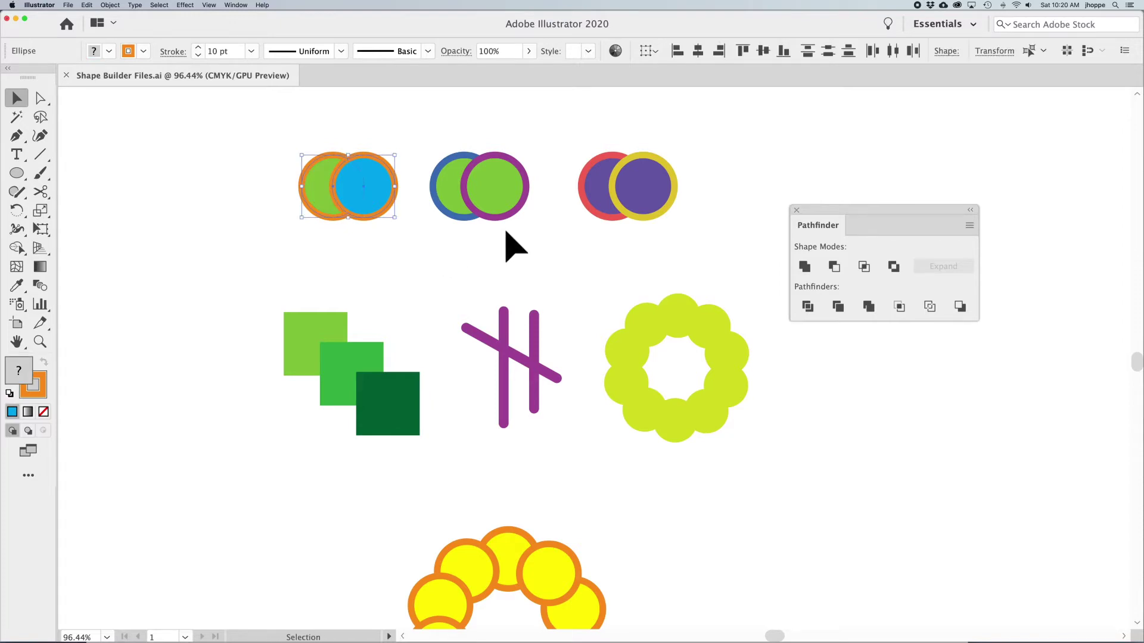
left_click(454, 192)
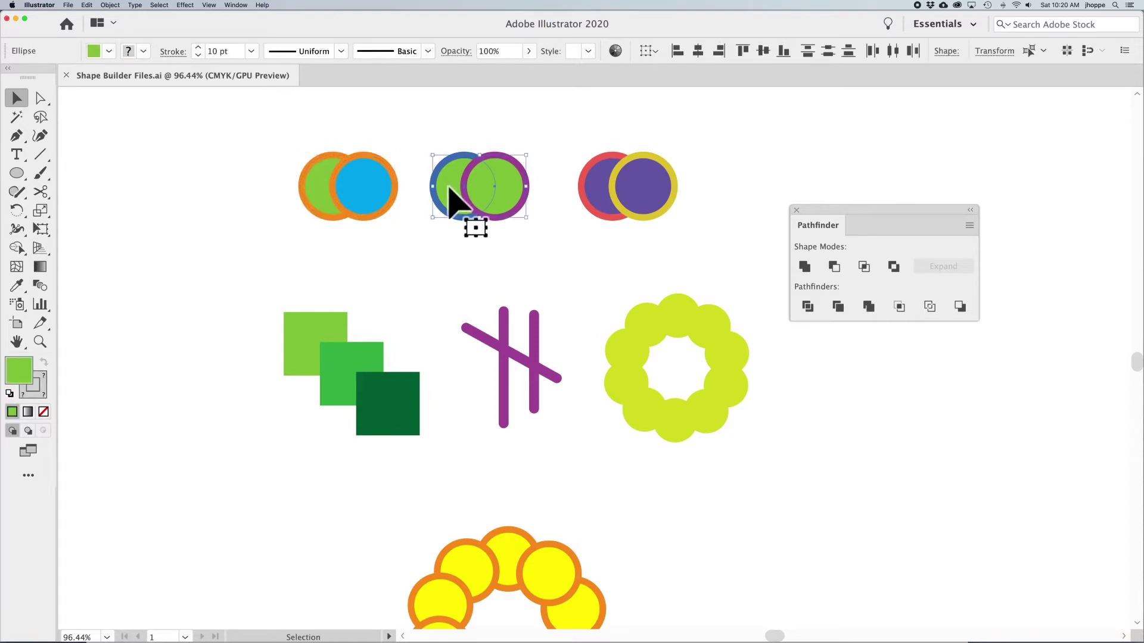
left_click(834, 272)
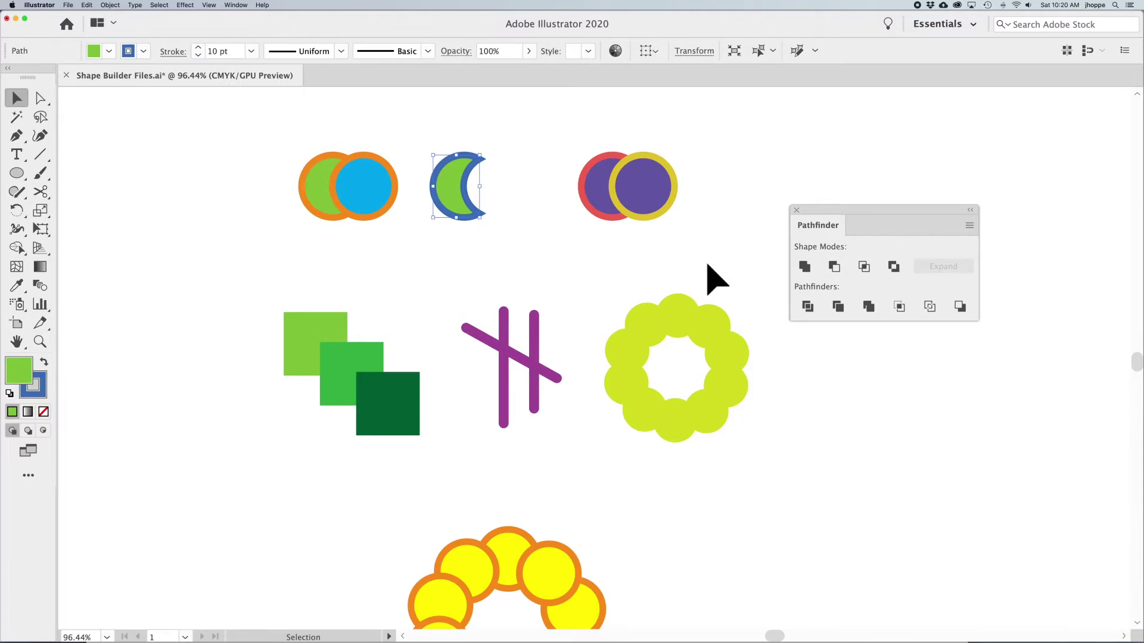
key("super+z")
left_click(591, 198)
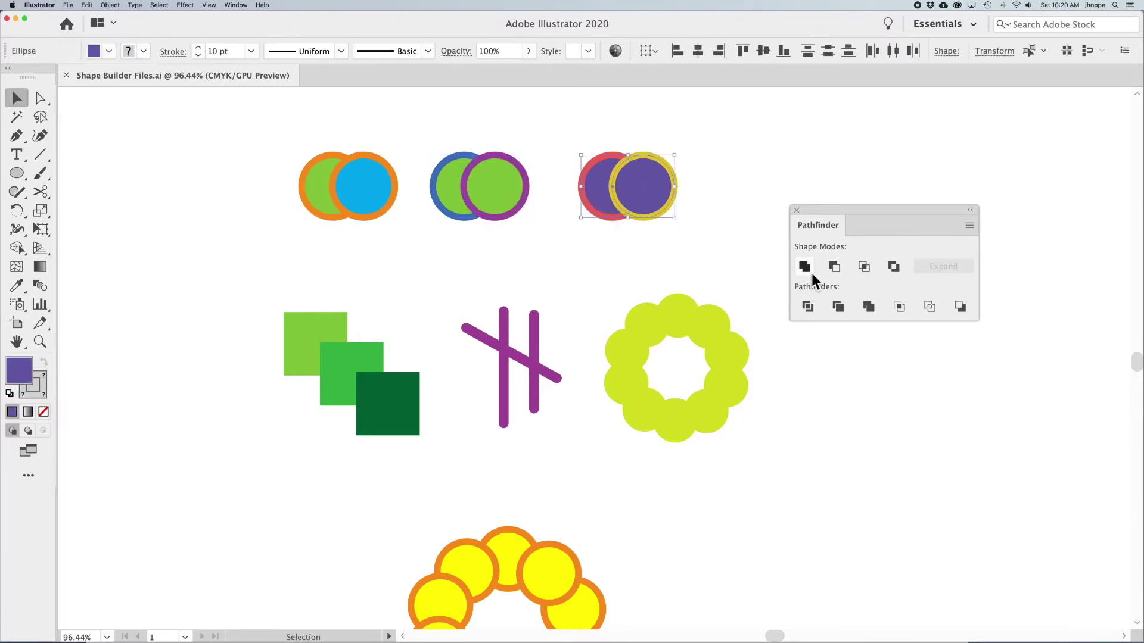
left_click(863, 267)
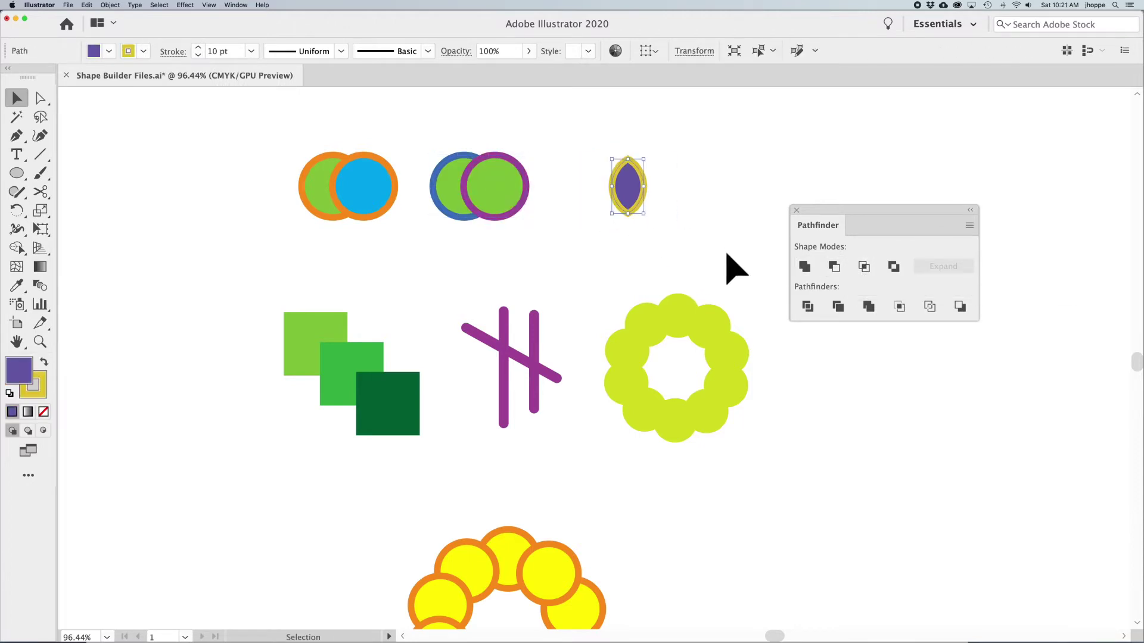
key("super+z")
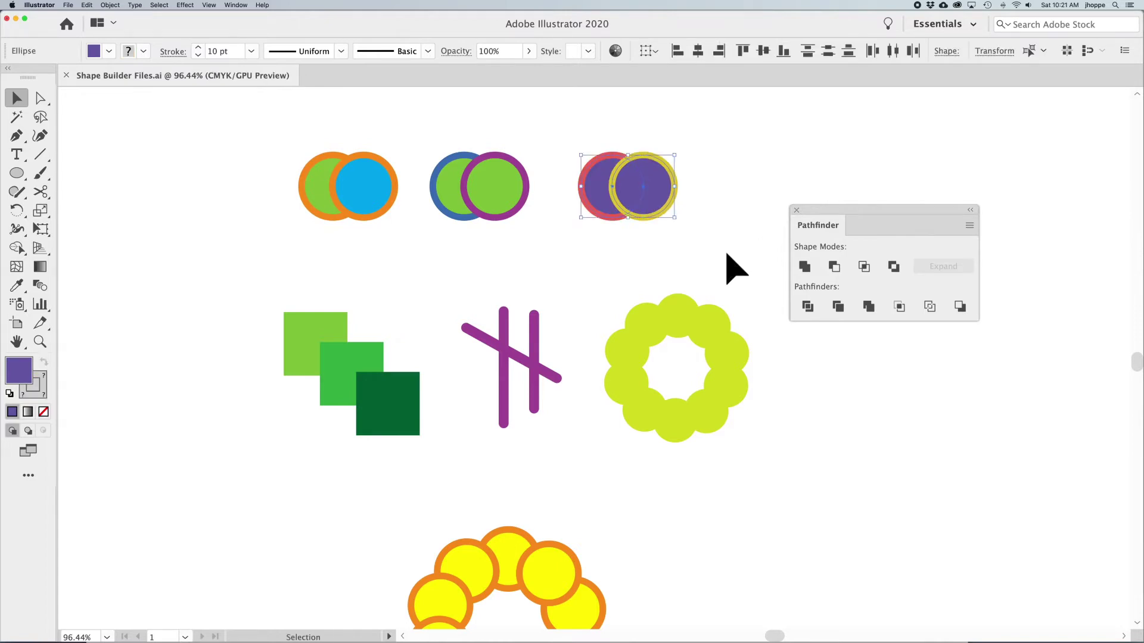
left_click(634, 248)
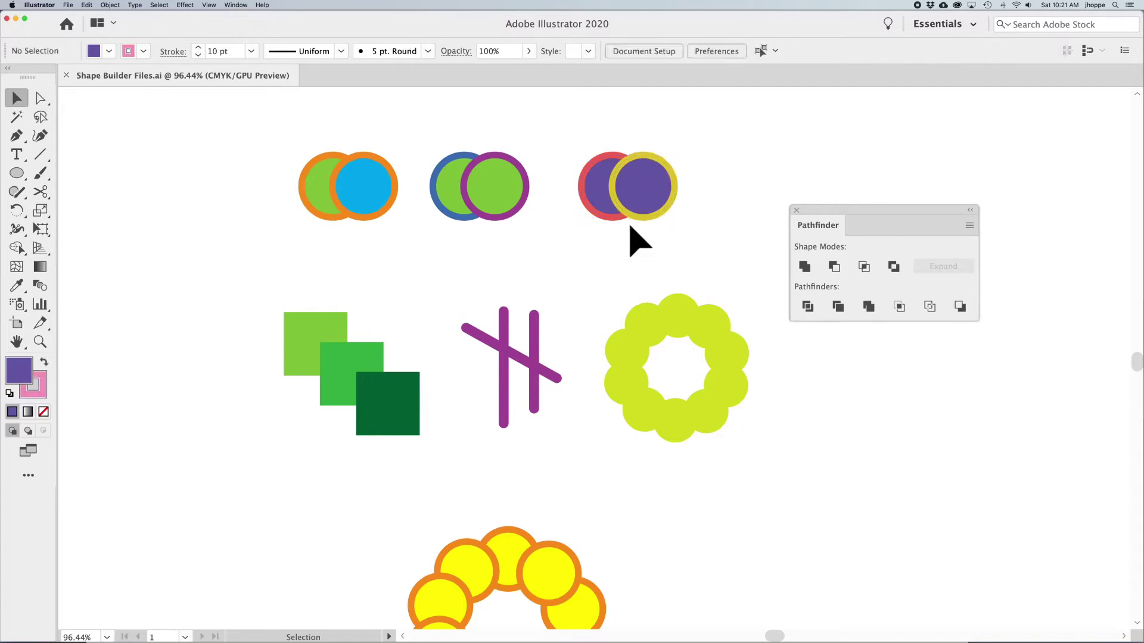
- Select the orange-outlined green and blue circle pair and ready Shape Builder in erase mode
left_click_drag(597, 128, 626, 190)
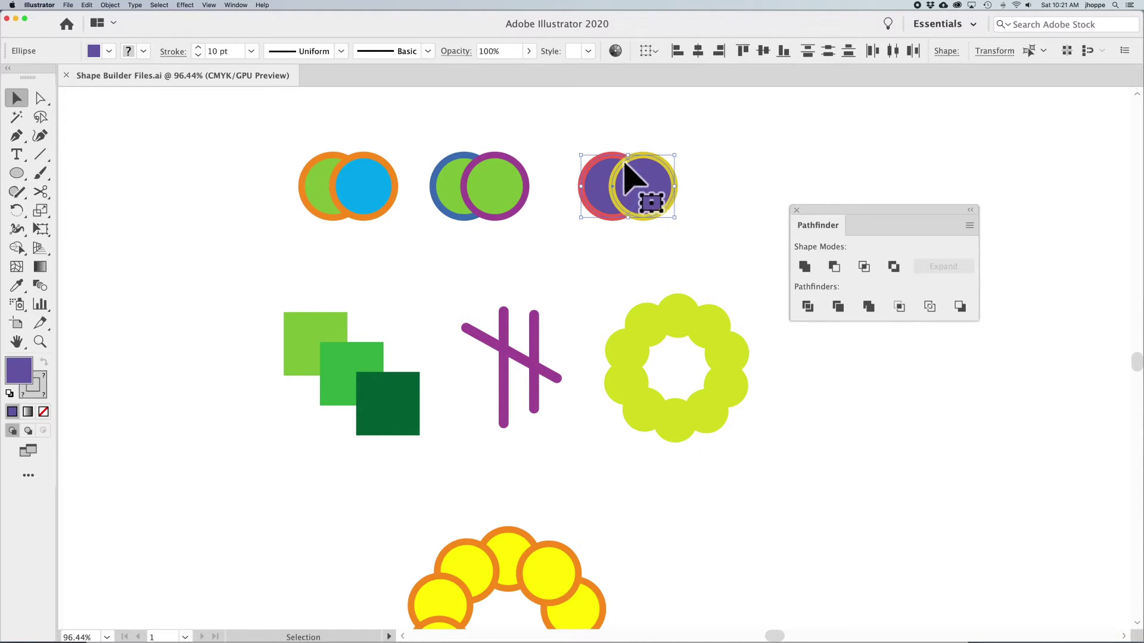
left_click(593, 246)
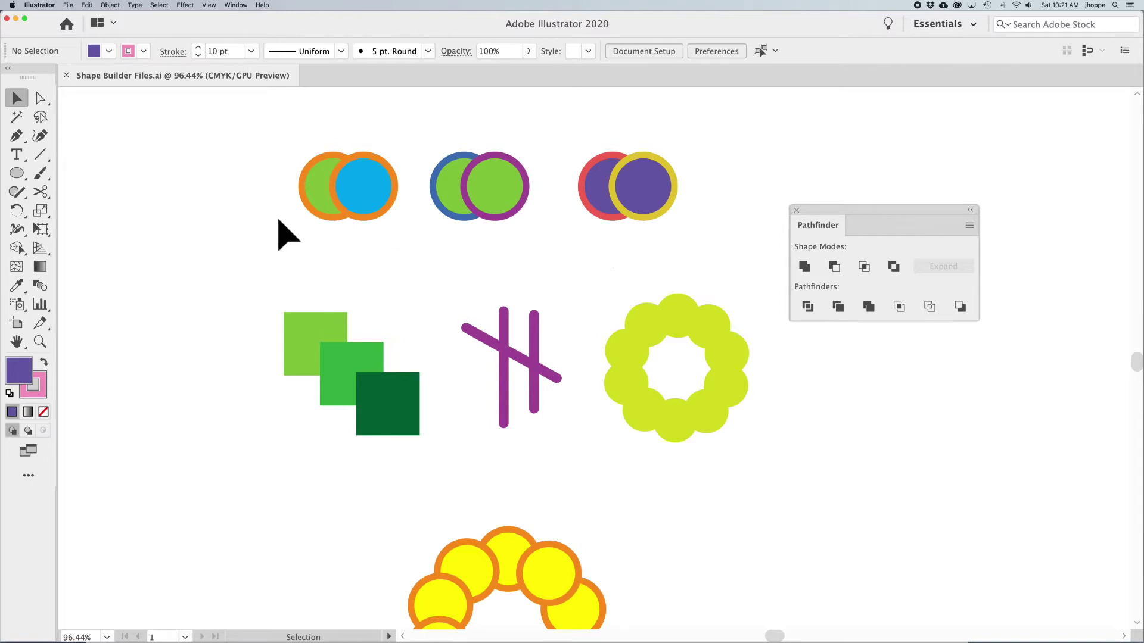
left_click_drag(251, 166, 396, 215)
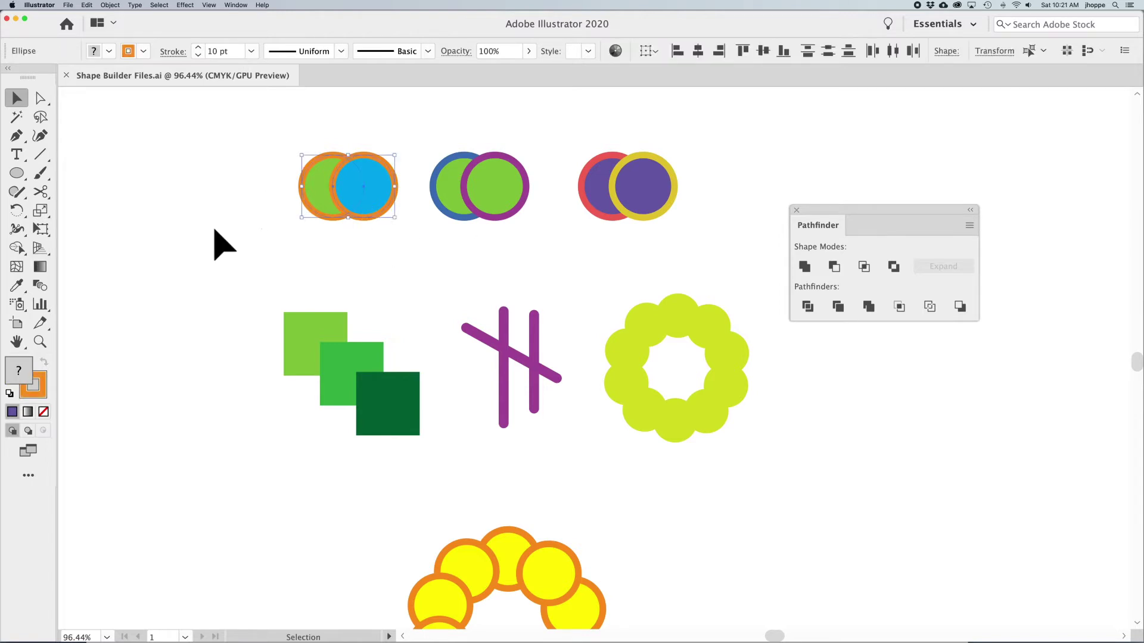
key("shift+m")
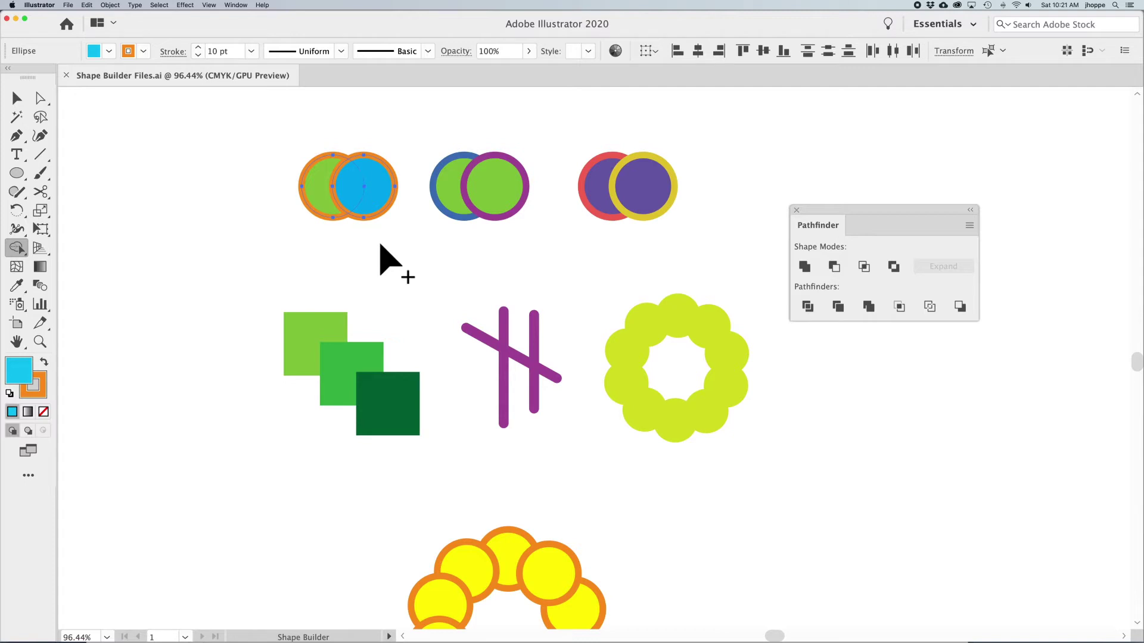
key("alt")
key("alt")
key("alt")
left_click(17, 100)
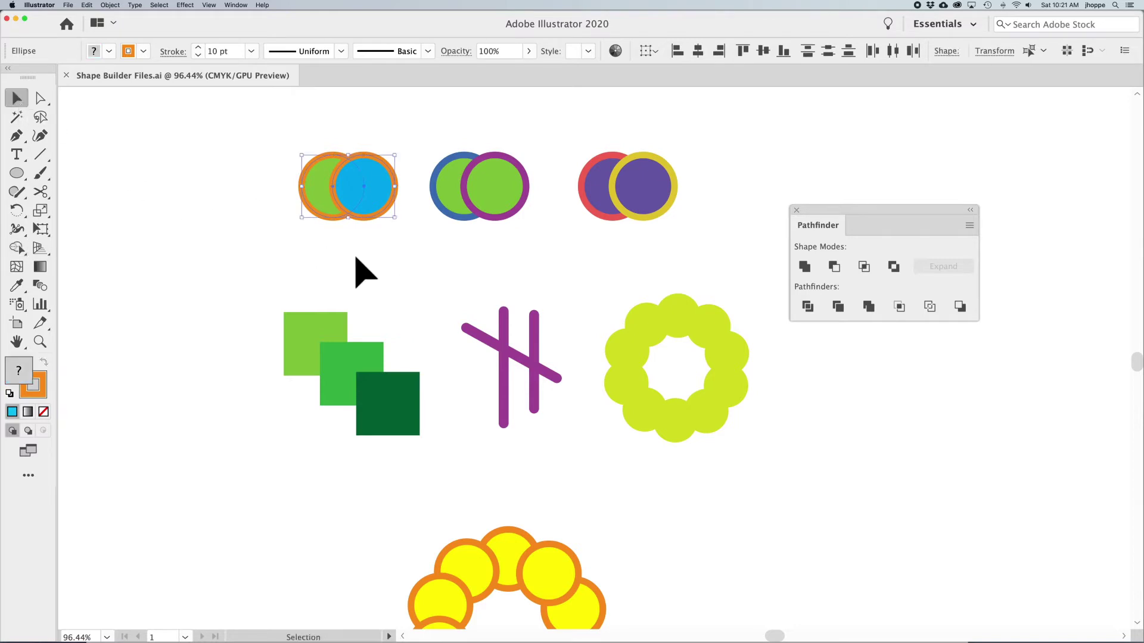
left_click(422, 281)
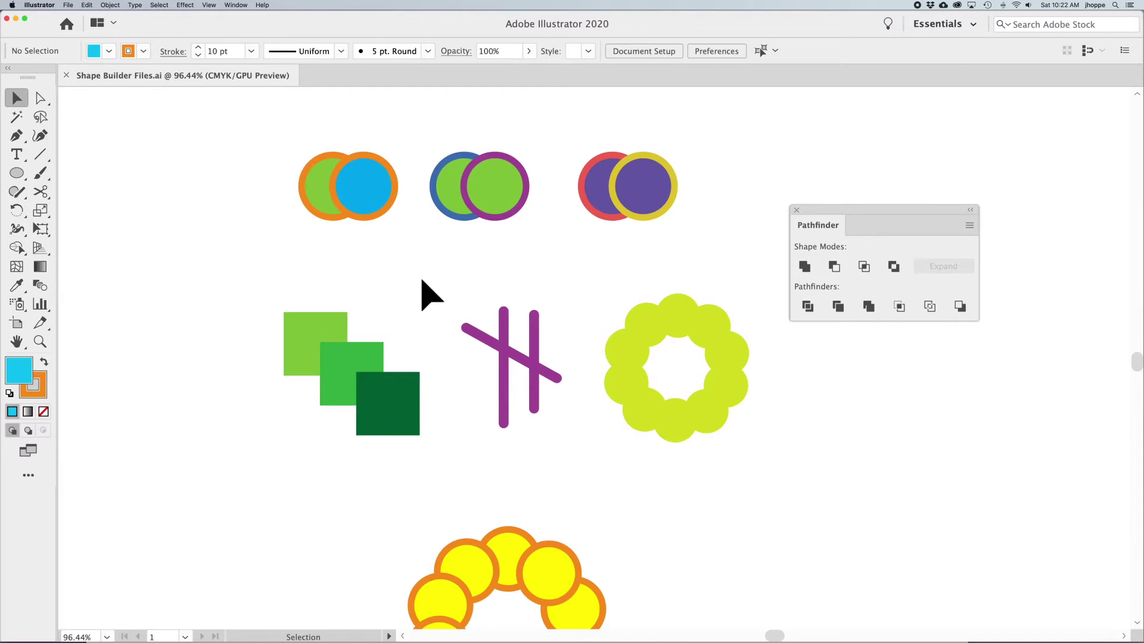
left_click(302, 189)
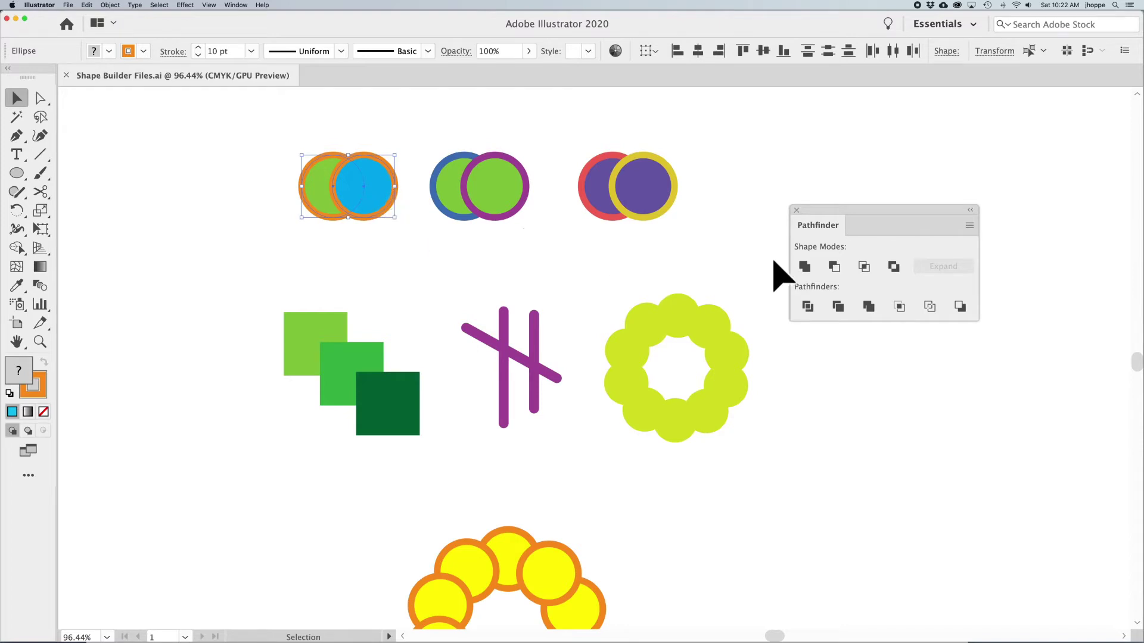
left_click(805, 267)
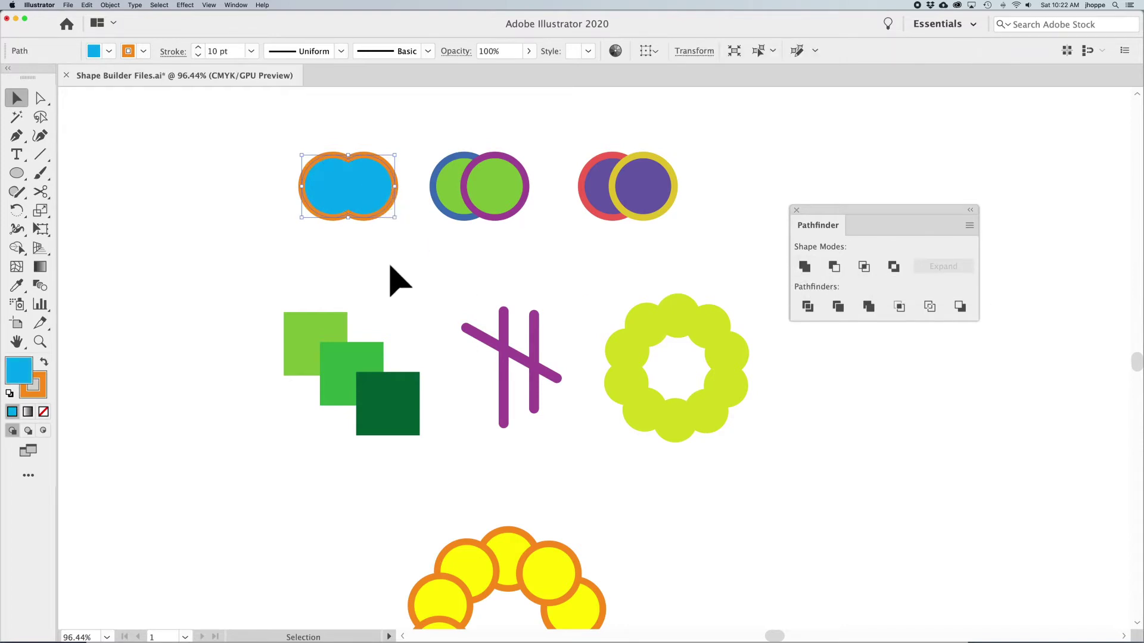
key("super+z")
key("super+z")
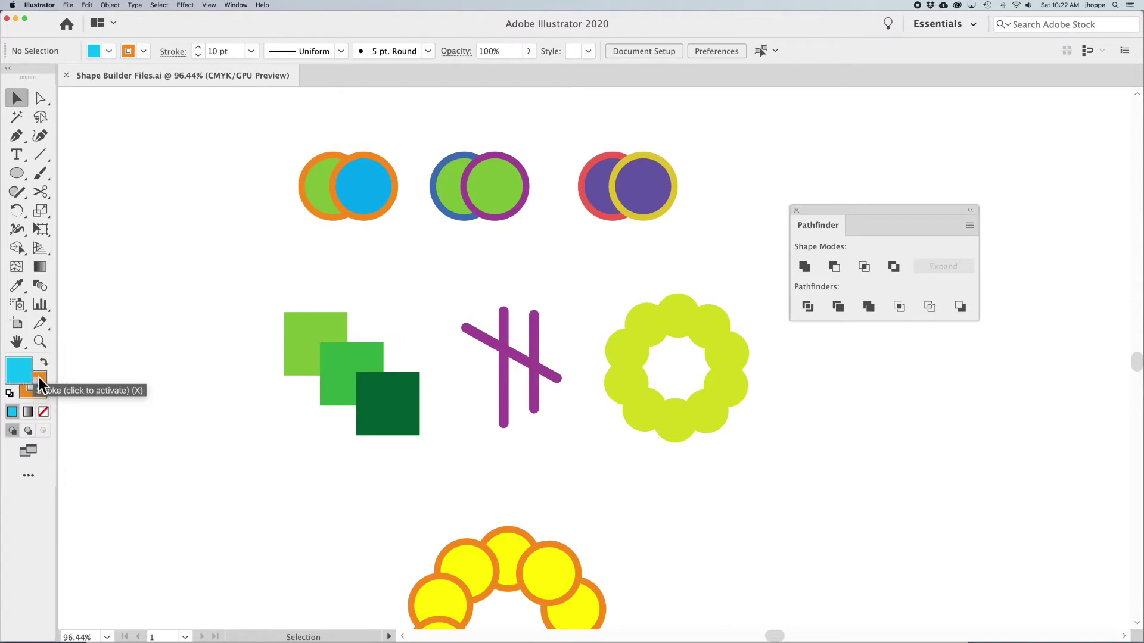
- Select both orange-outlined circles and merge the right circle's outer region into the blue shape
left_click(351, 192)
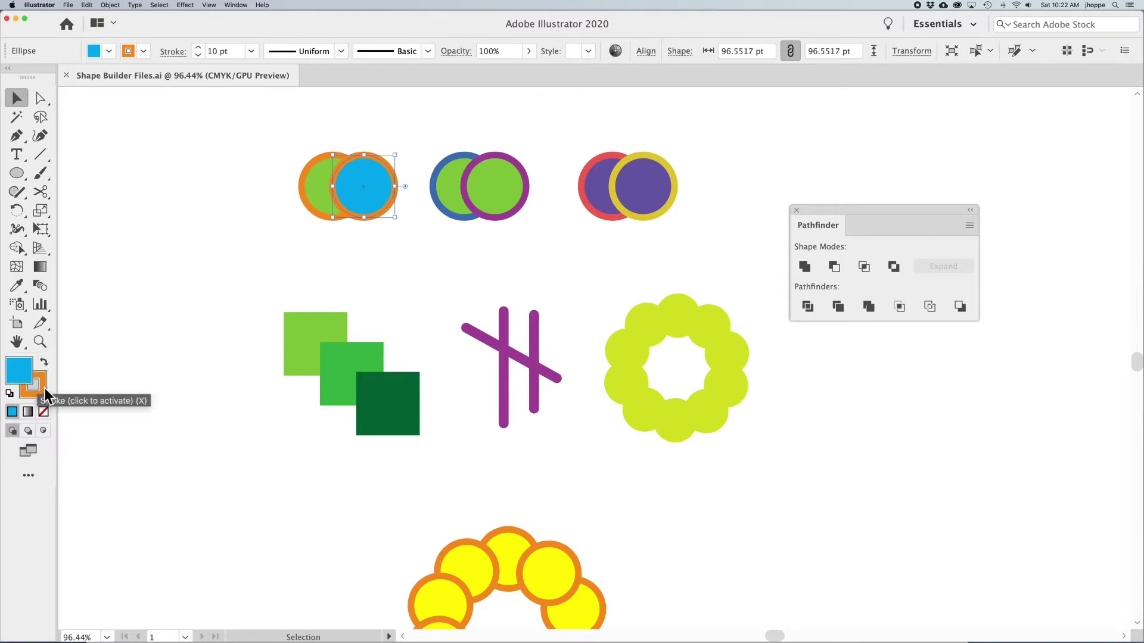
left_click(156, 354)
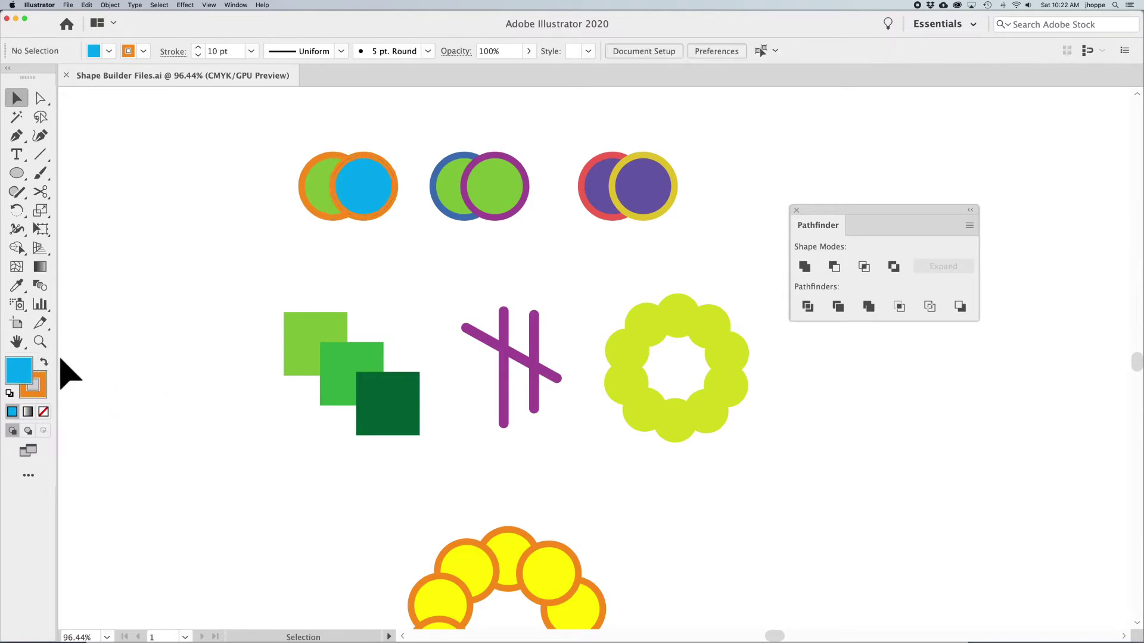
left_click(365, 196)
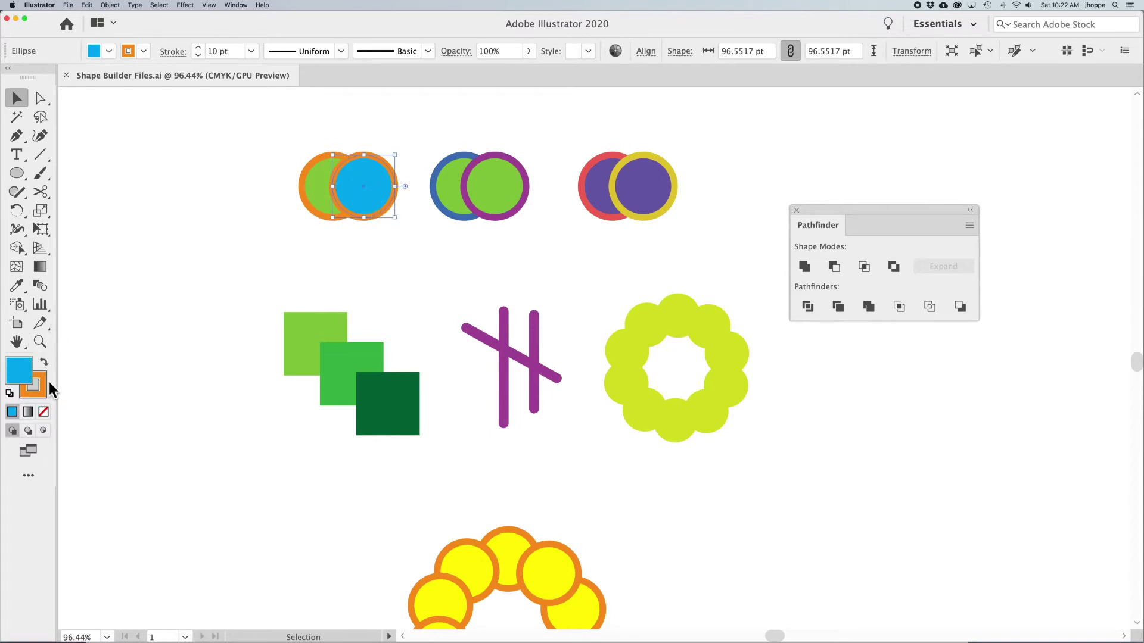
left_click_drag(271, 150, 382, 192)
key("shift+m")
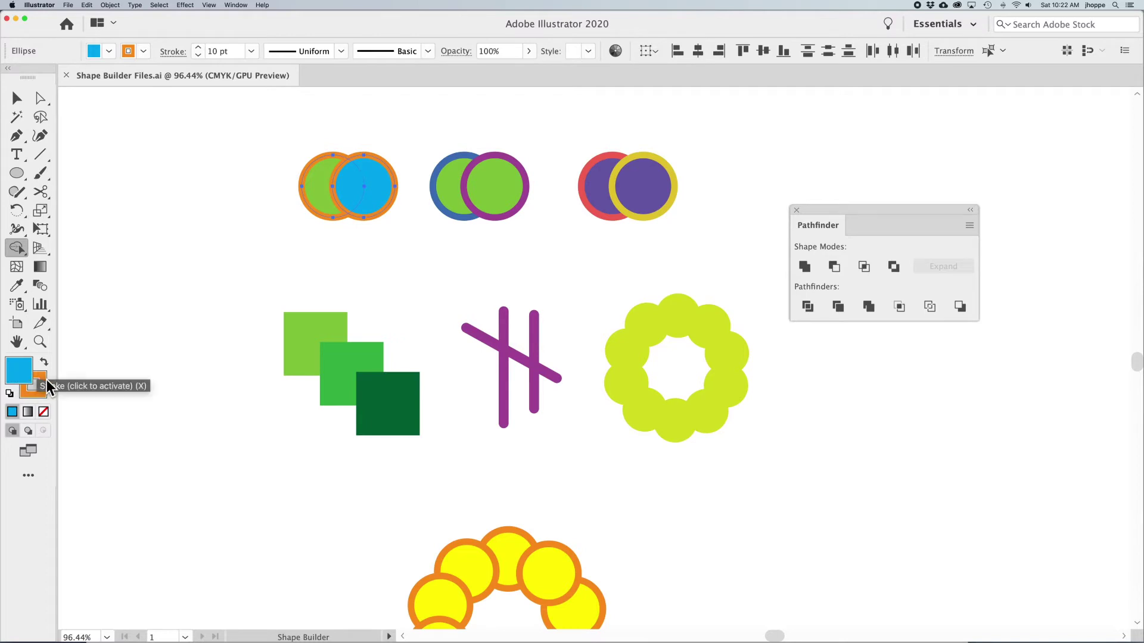
left_click(374, 205)
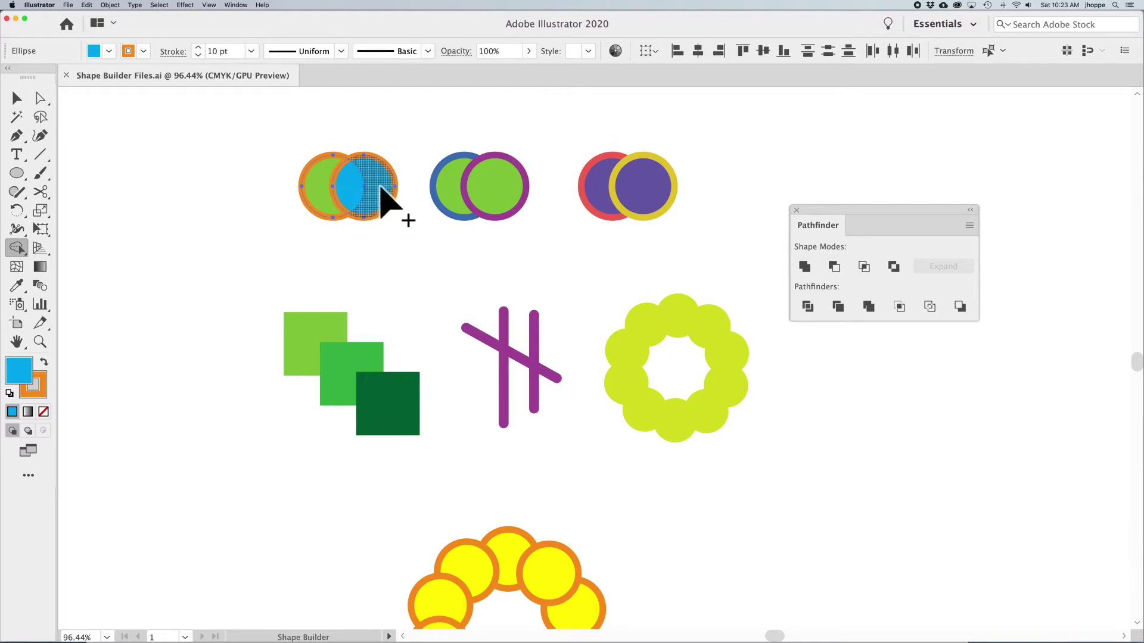
left_click_drag(380, 186, 327, 187)
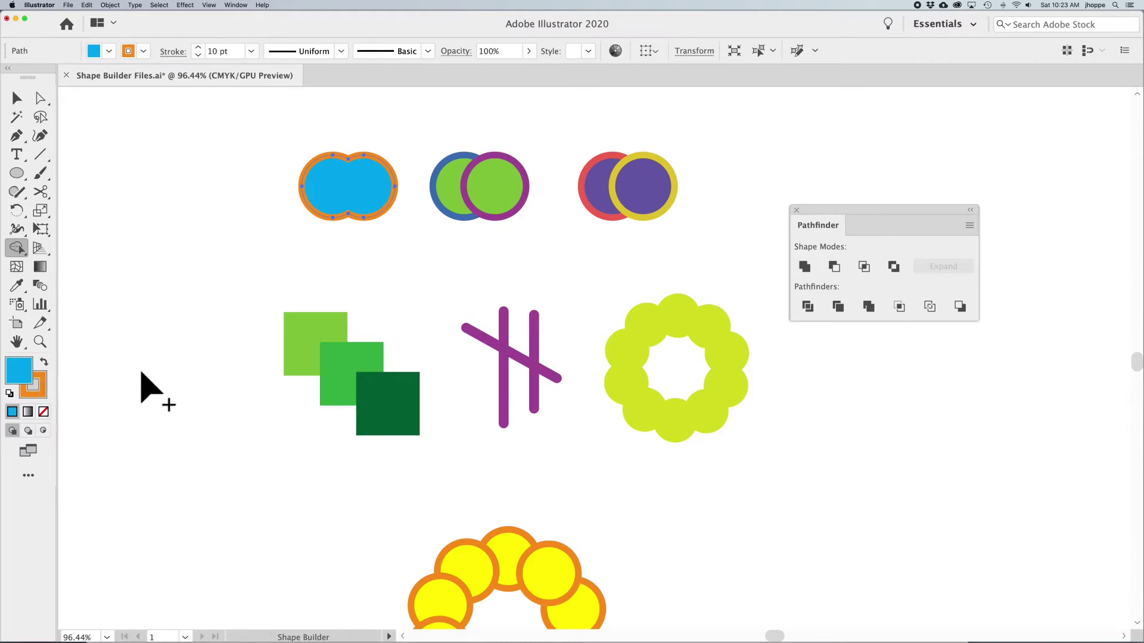
key("super")
key("super+z")
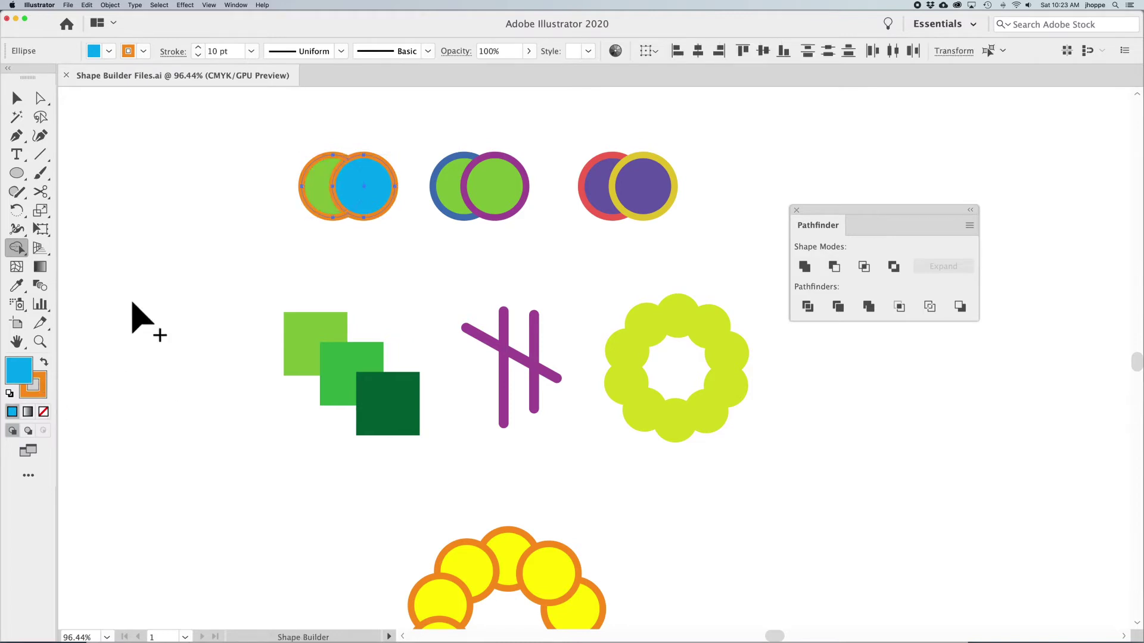
left_click(17, 98)
left_click(178, 191)
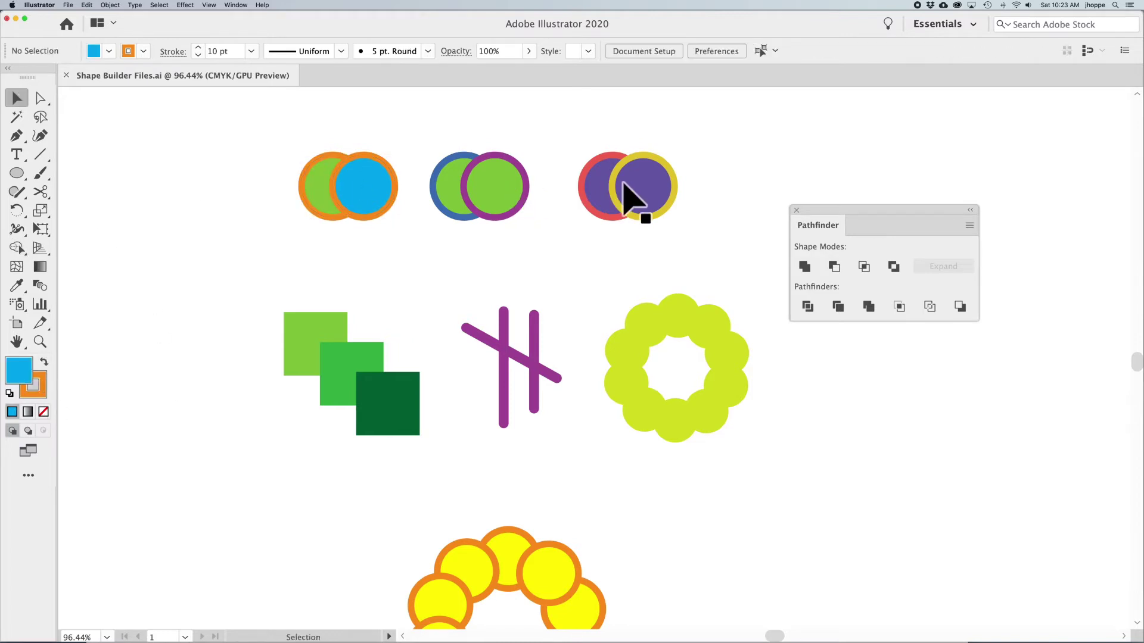
left_click(639, 194)
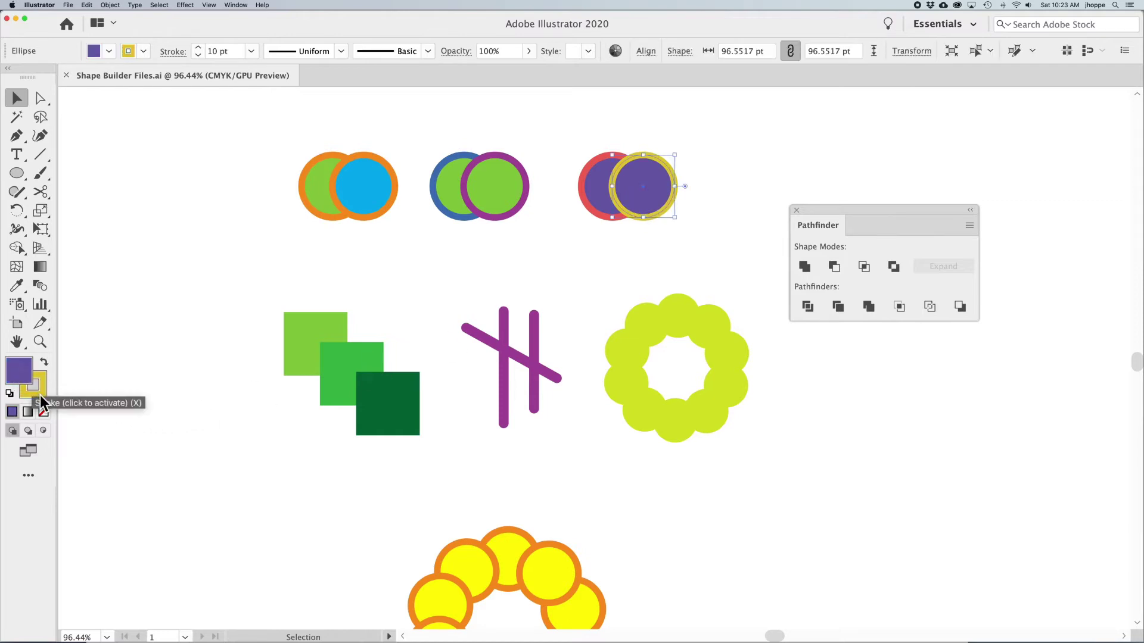
left_click(228, 277)
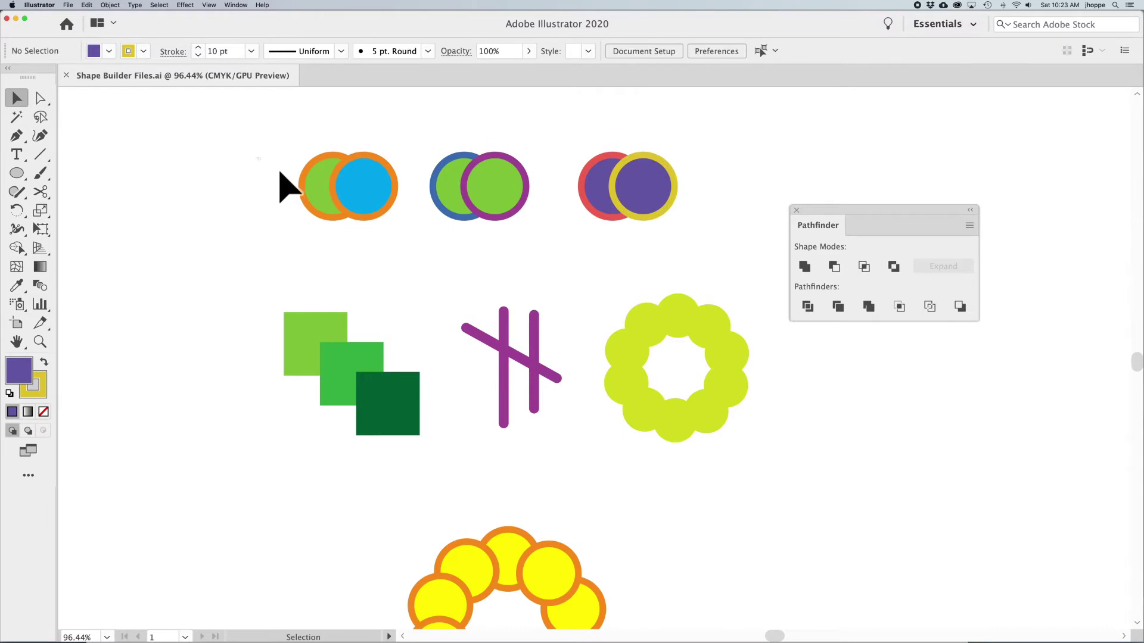
left_click_drag(258, 174, 398, 214)
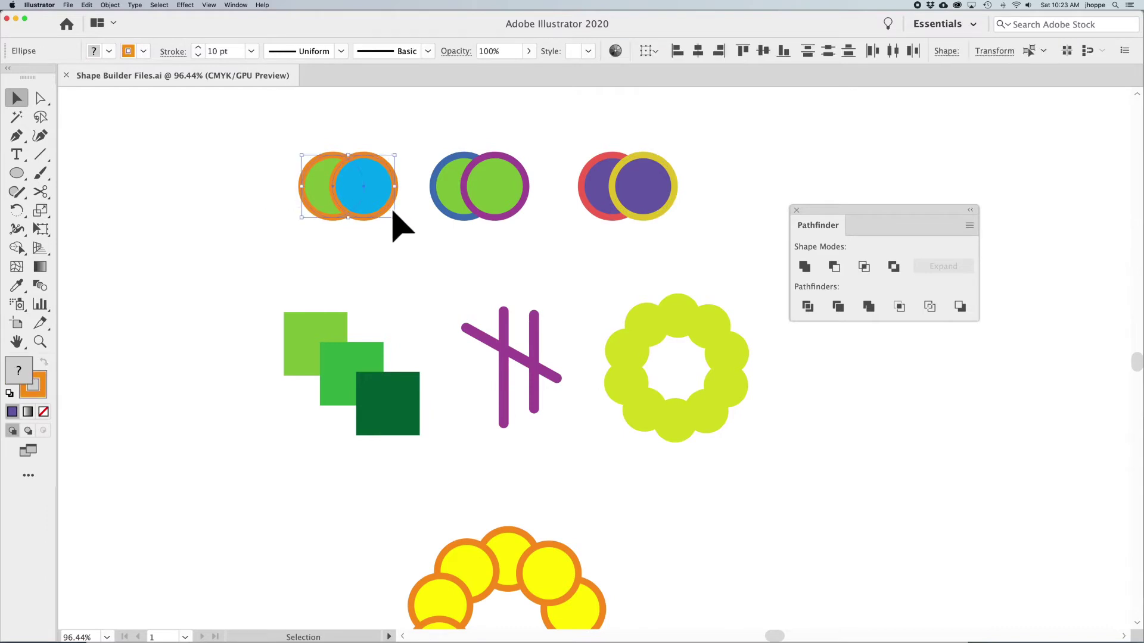
left_click(302, 244)
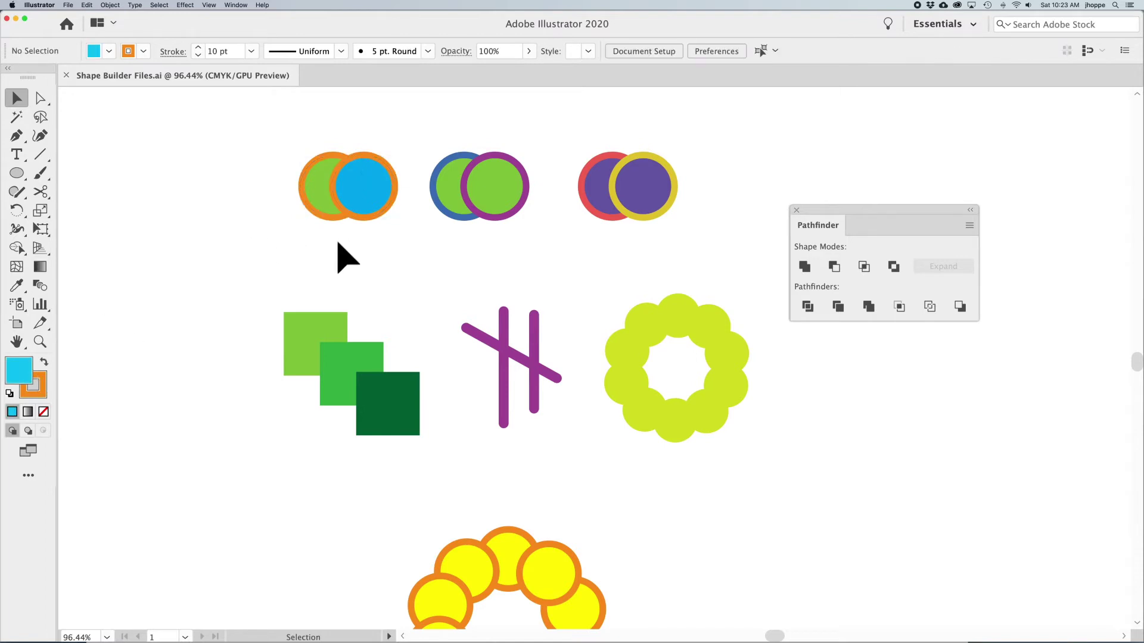
left_click(370, 199)
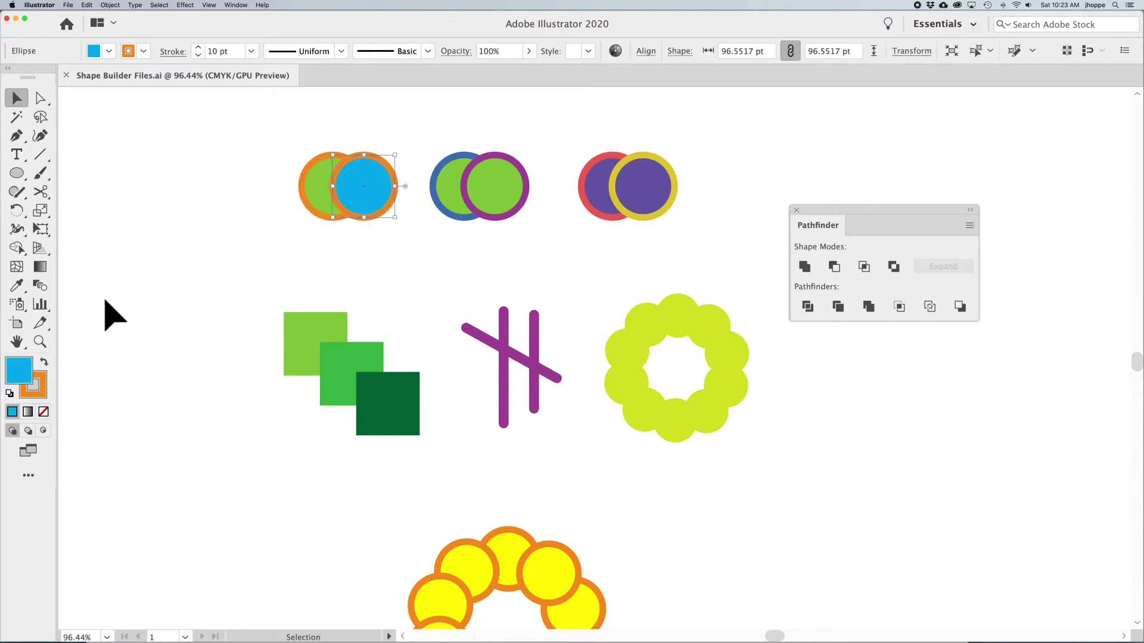
left_click(317, 205)
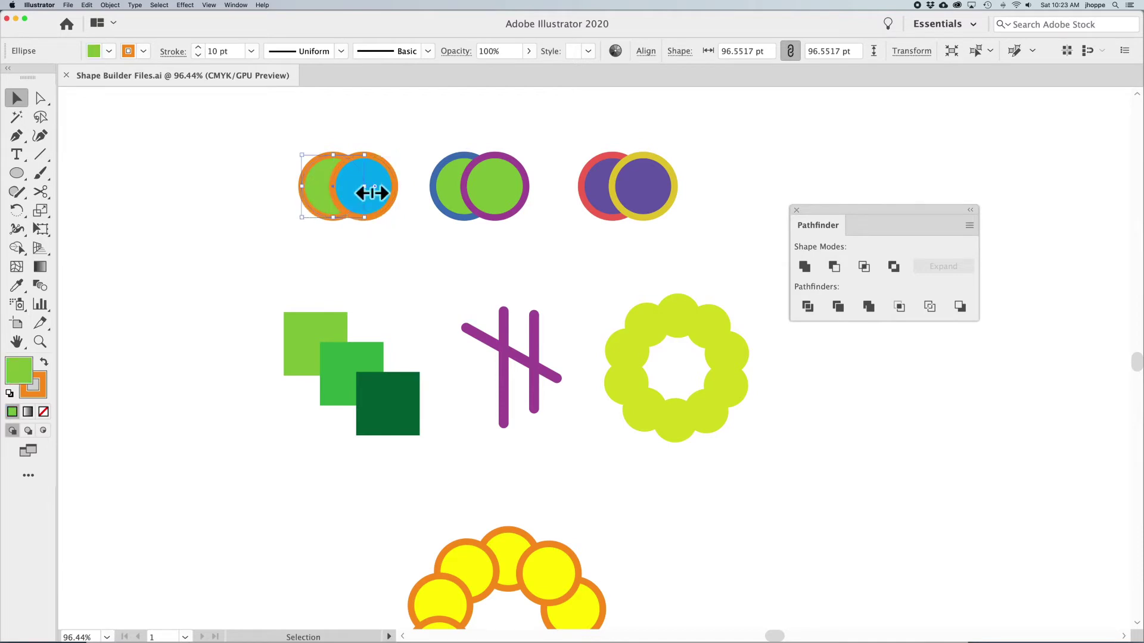
left_click(385, 208, "shift")
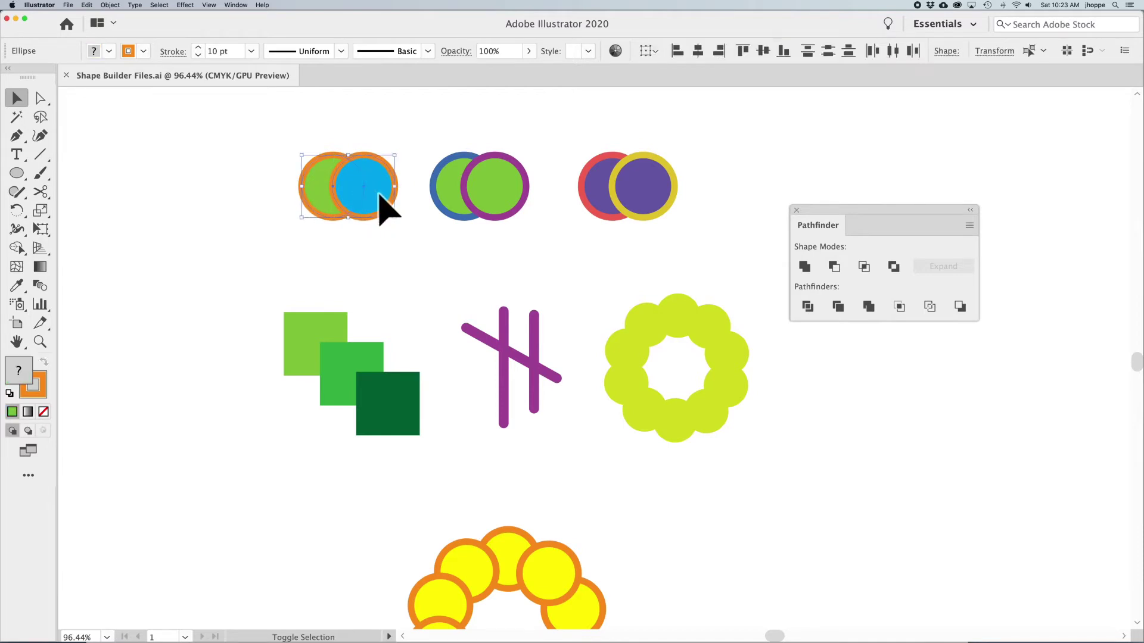
key("shift+m")
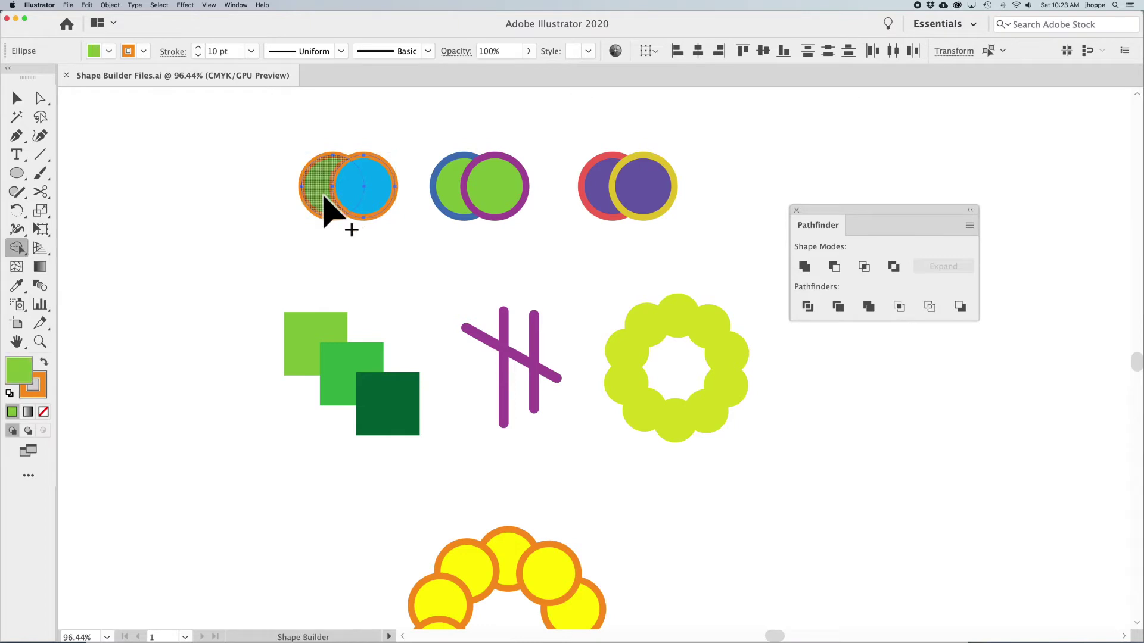
left_click_drag(324, 197, 371, 196)
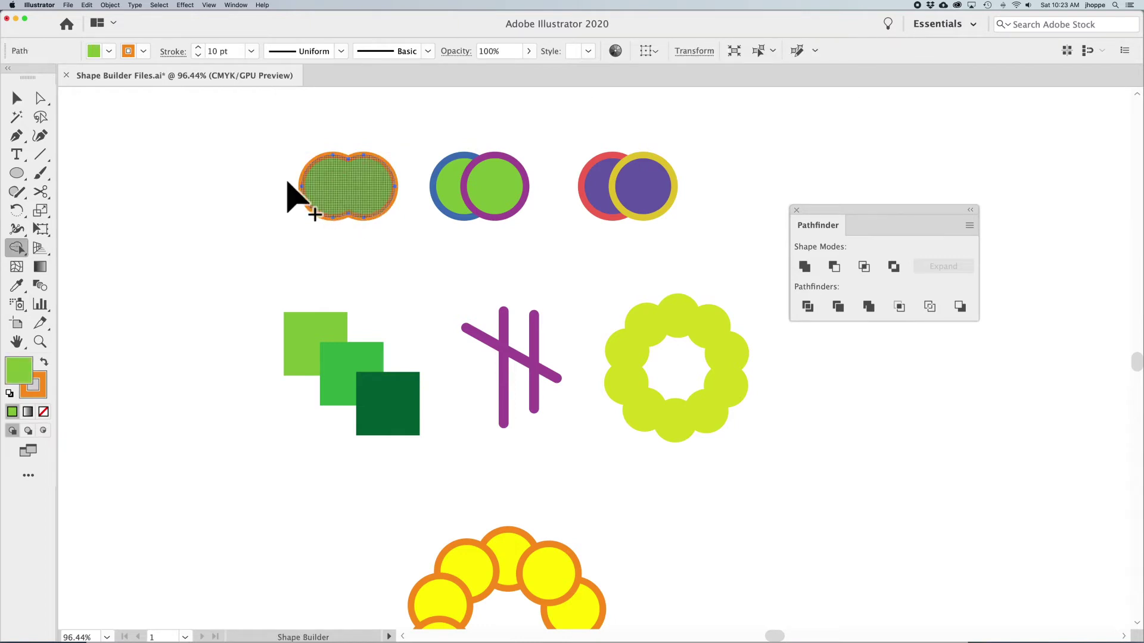
left_click(16, 99)
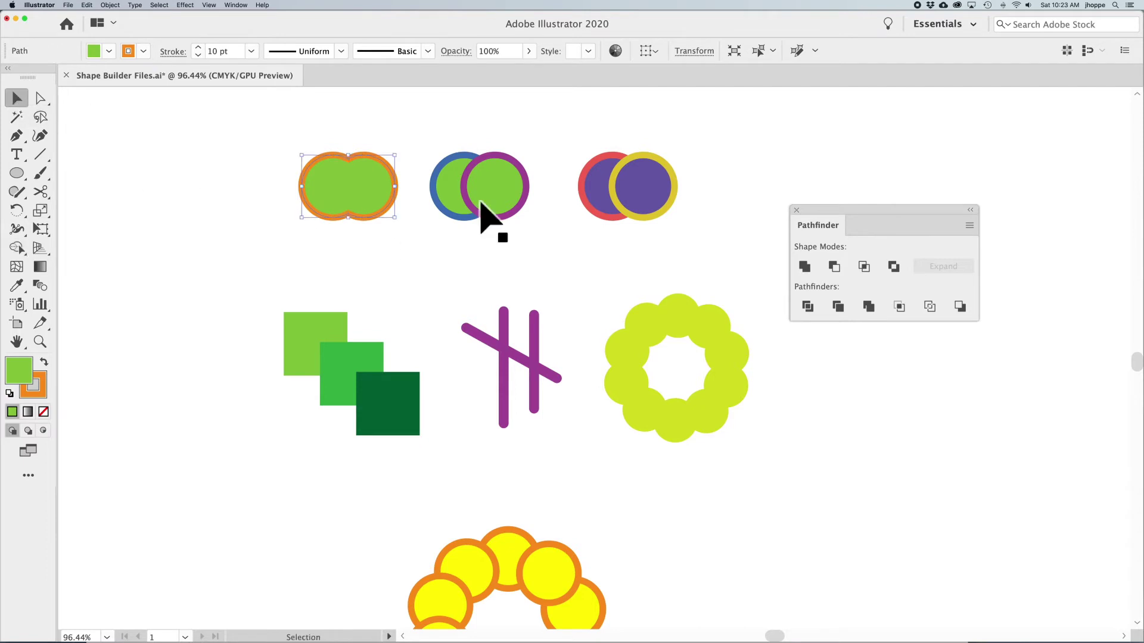
key("super+z")
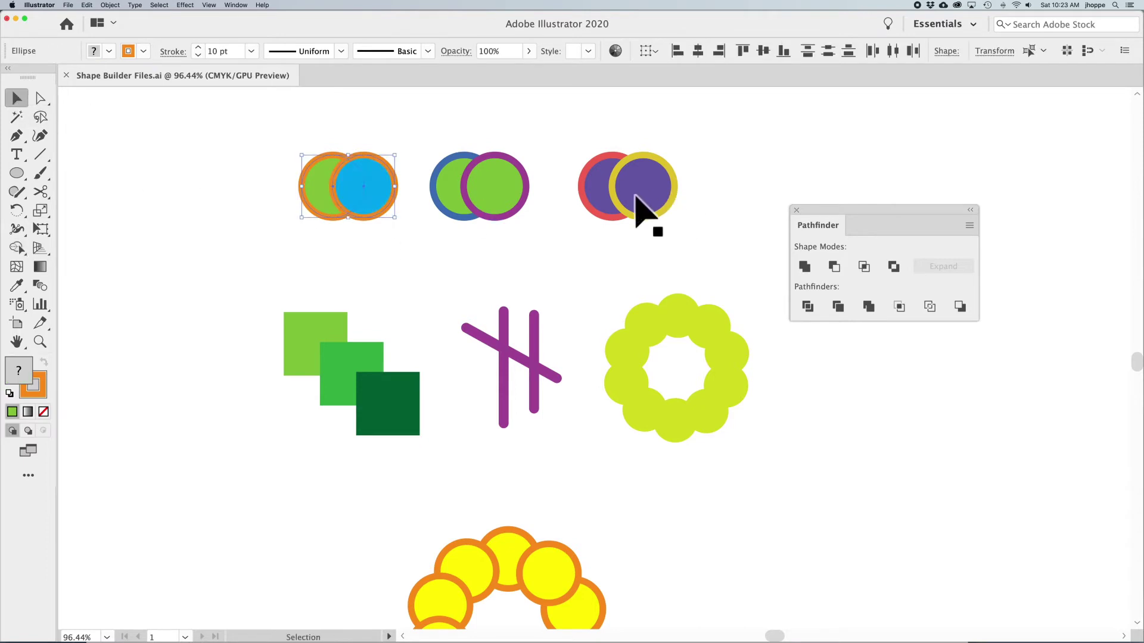
left_click(640, 205, "shift")
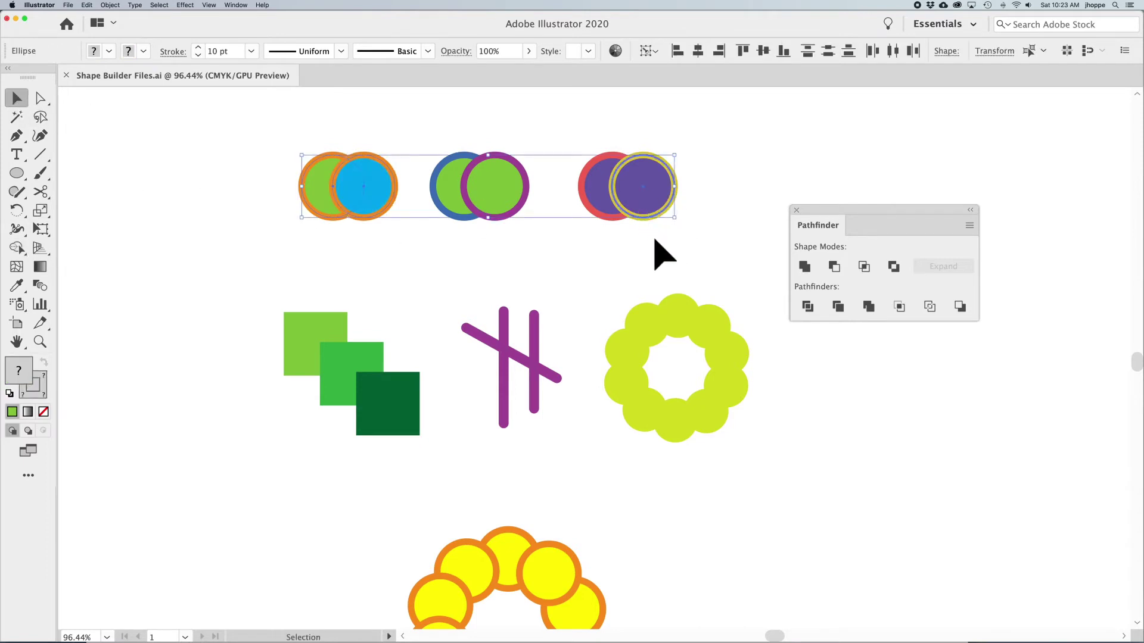
left_click(654, 222)
left_click(653, 202)
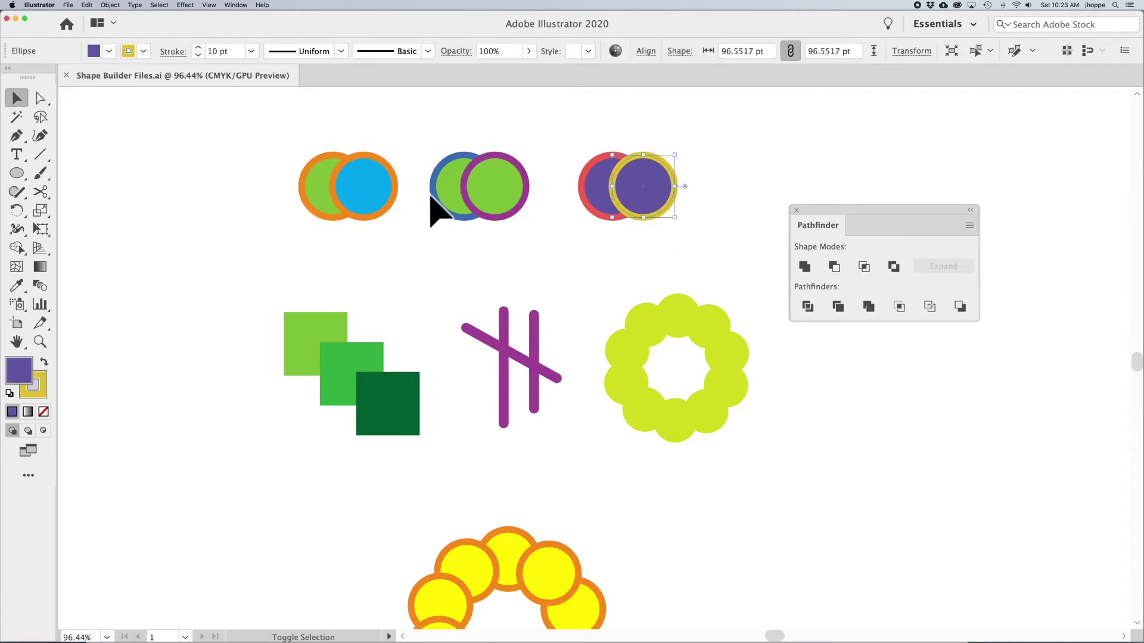
left_click(355, 202, "shift")
left_click(318, 206, "shift")
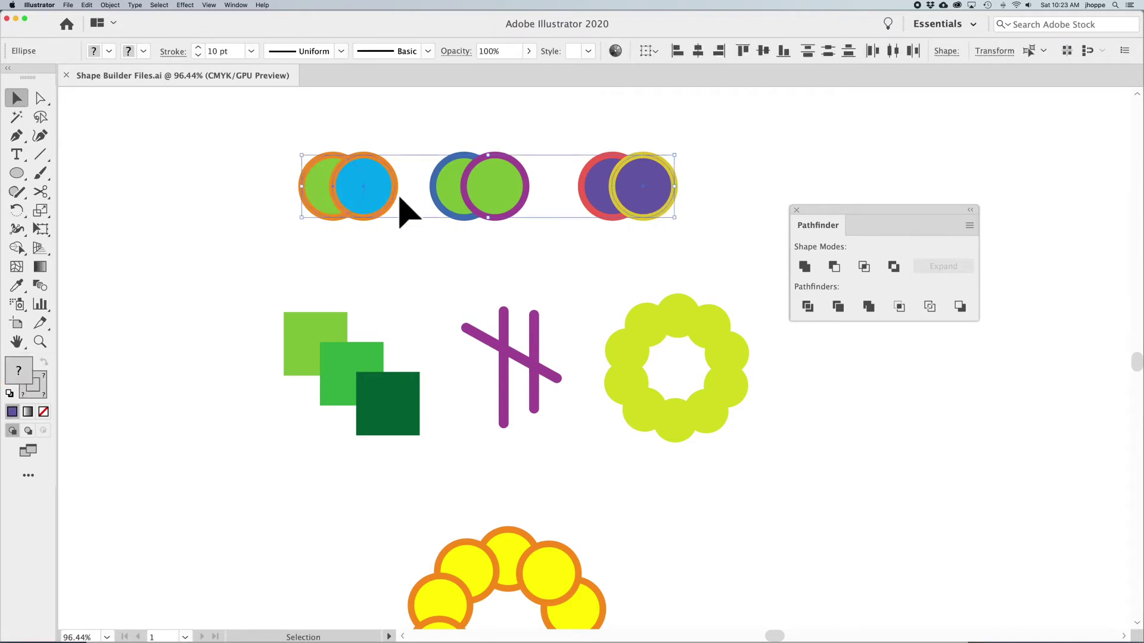
key("m")
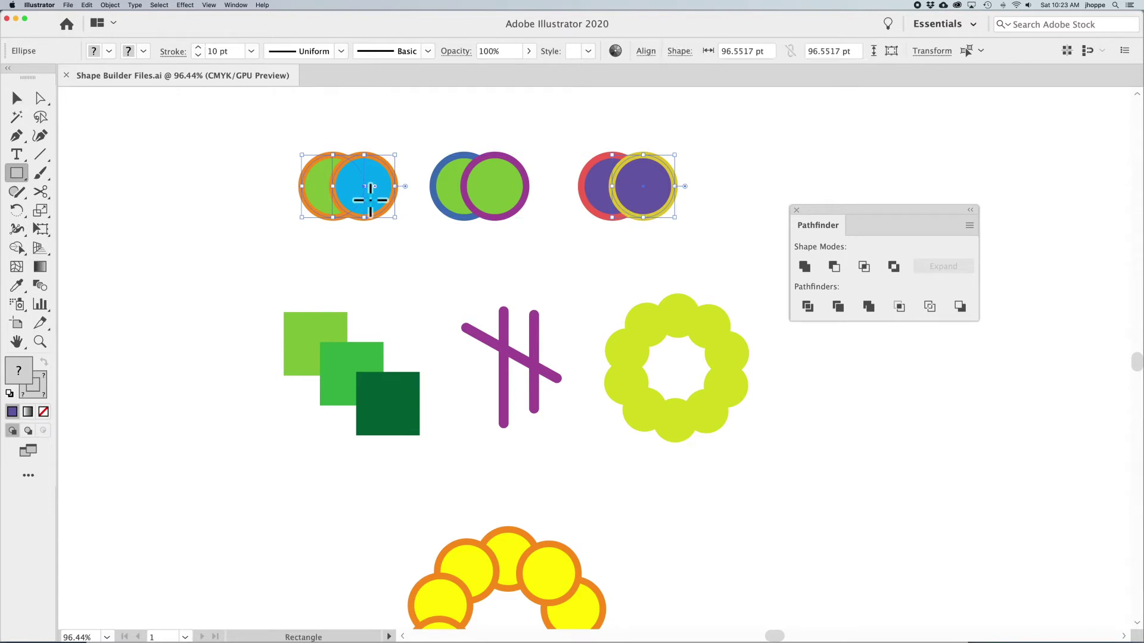
key("shift+m")
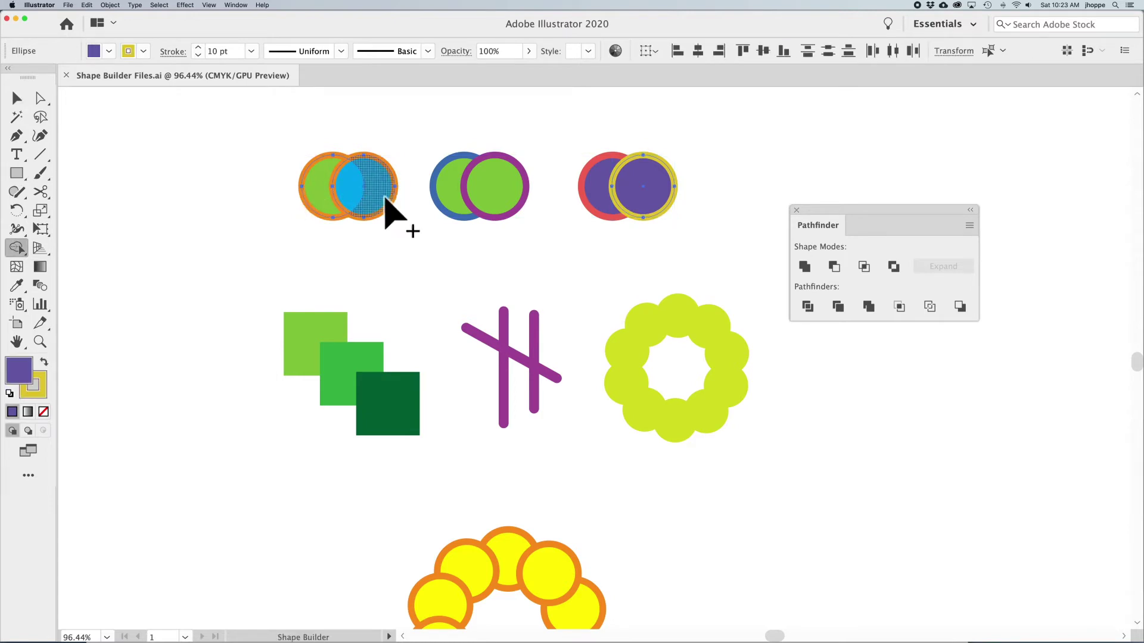
left_click_drag(364, 204, 327, 194)
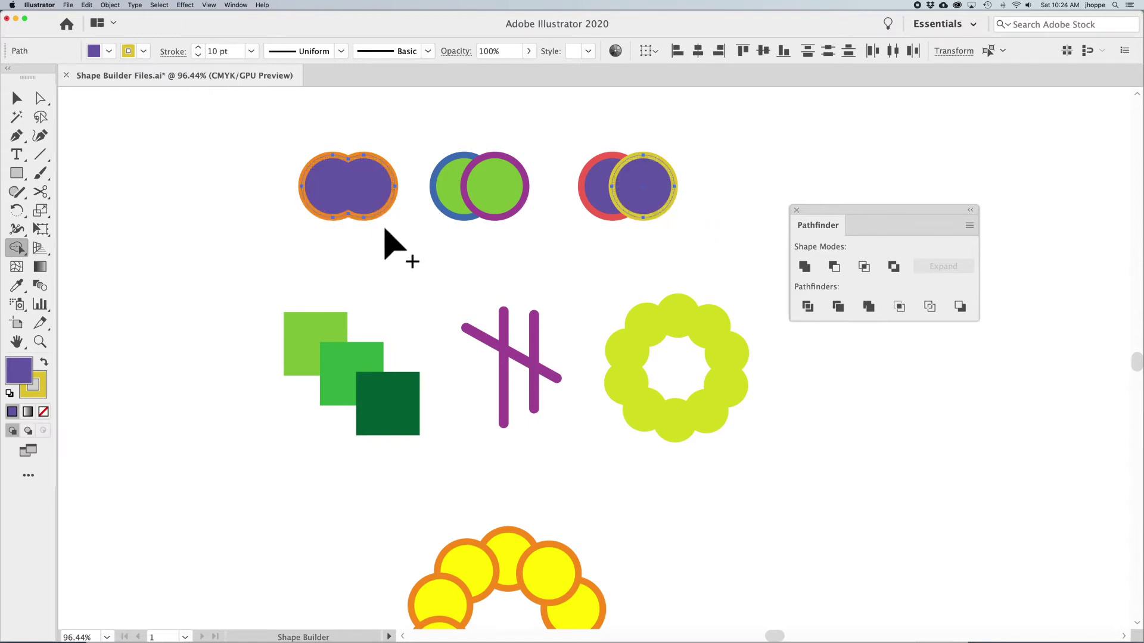
key("super+z")
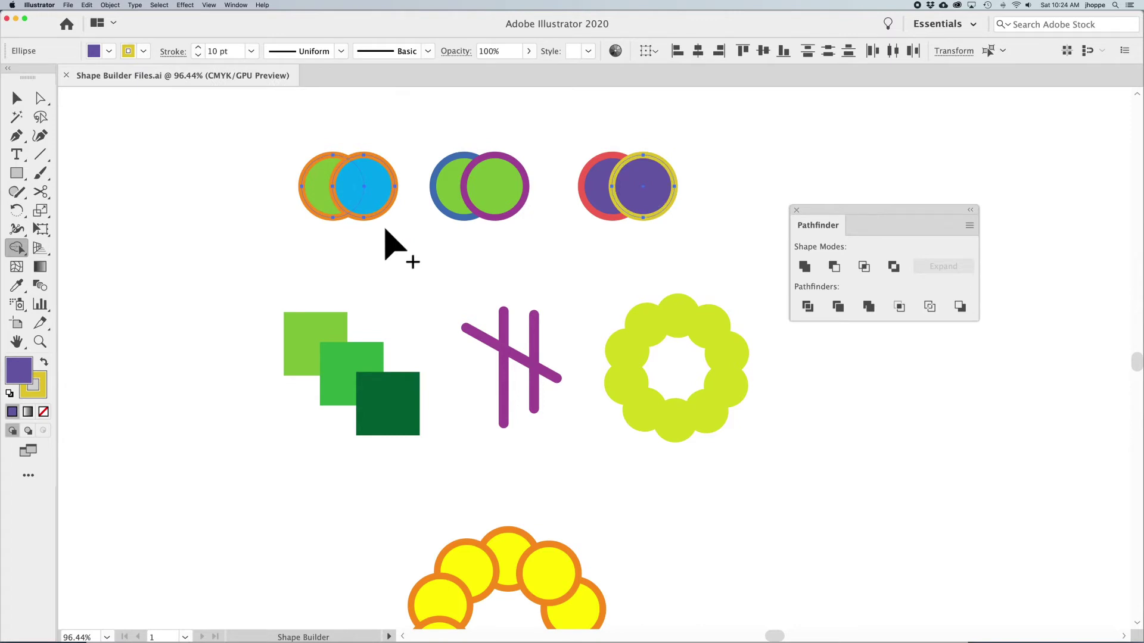
left_click(16, 99)
- Select the top-row circle pairs and Option-click away the purple circle's part outside the overlap
left_click_drag(280, 189, 509, 201)
key("shift+m")
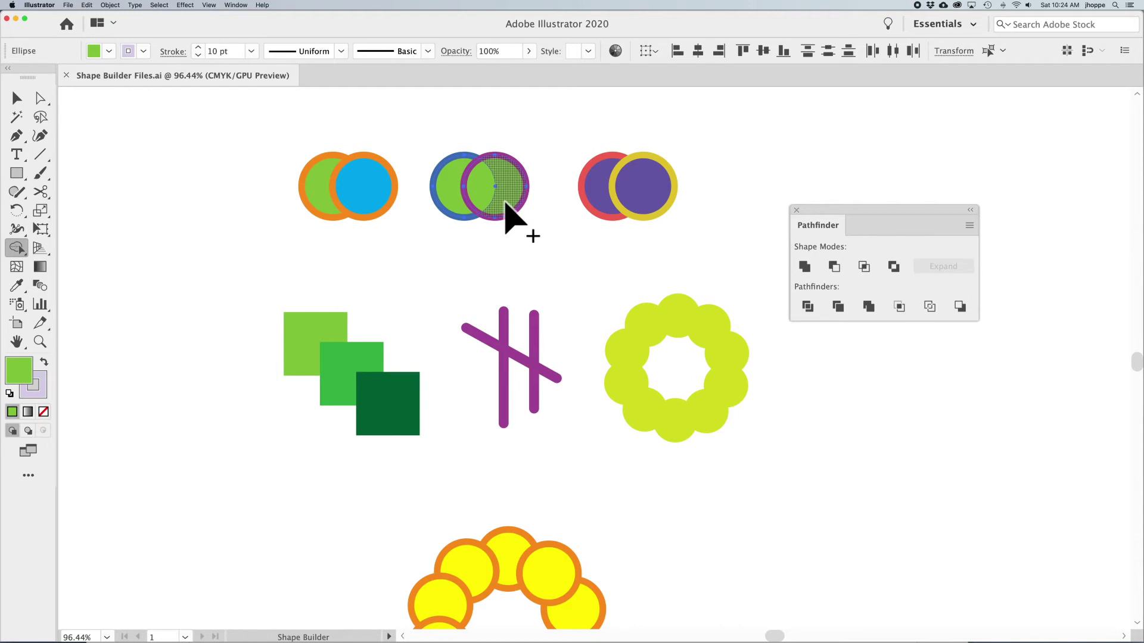
left_click(505, 203, "alt")
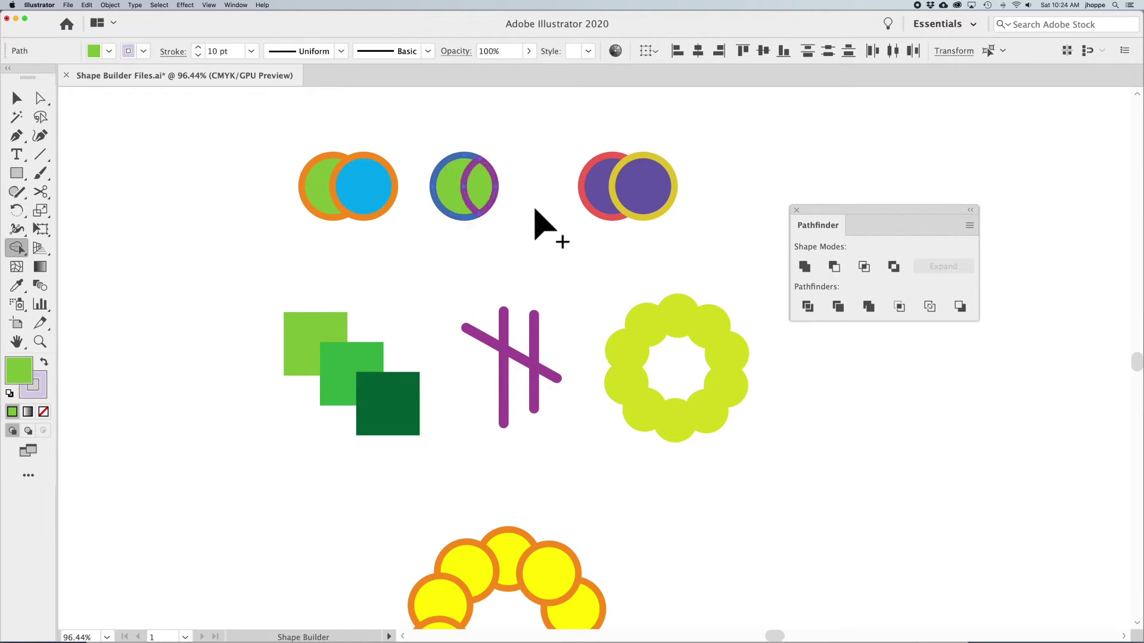
- Test-move the purple lens out and undo it, then select the red and yellow pair
left_click(23, 99)
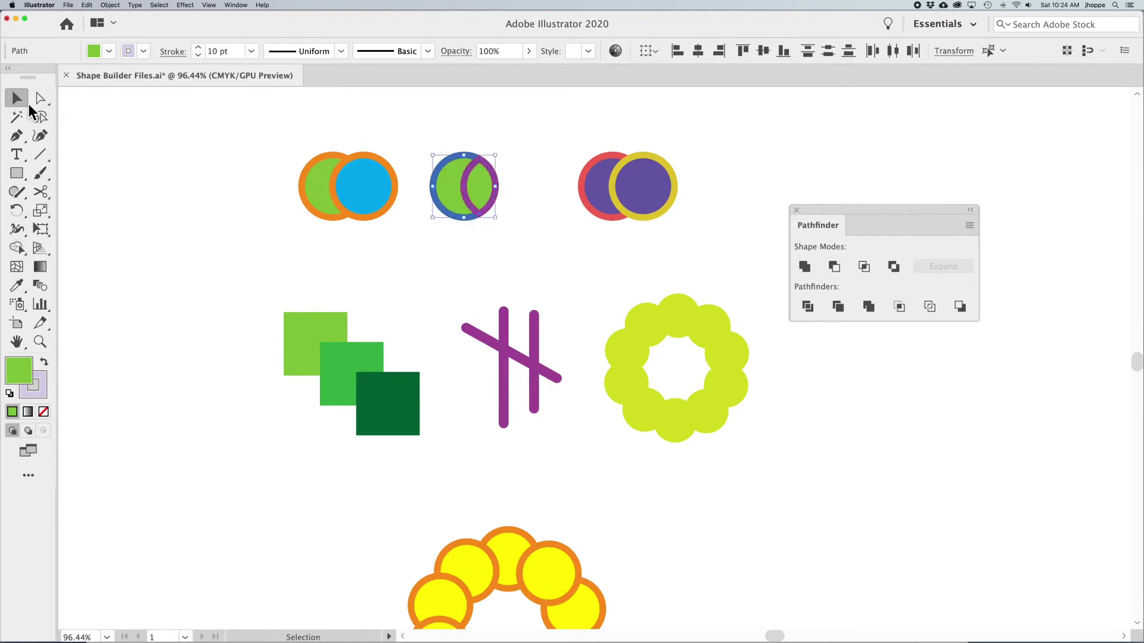
left_click(281, 238)
left_click(503, 190)
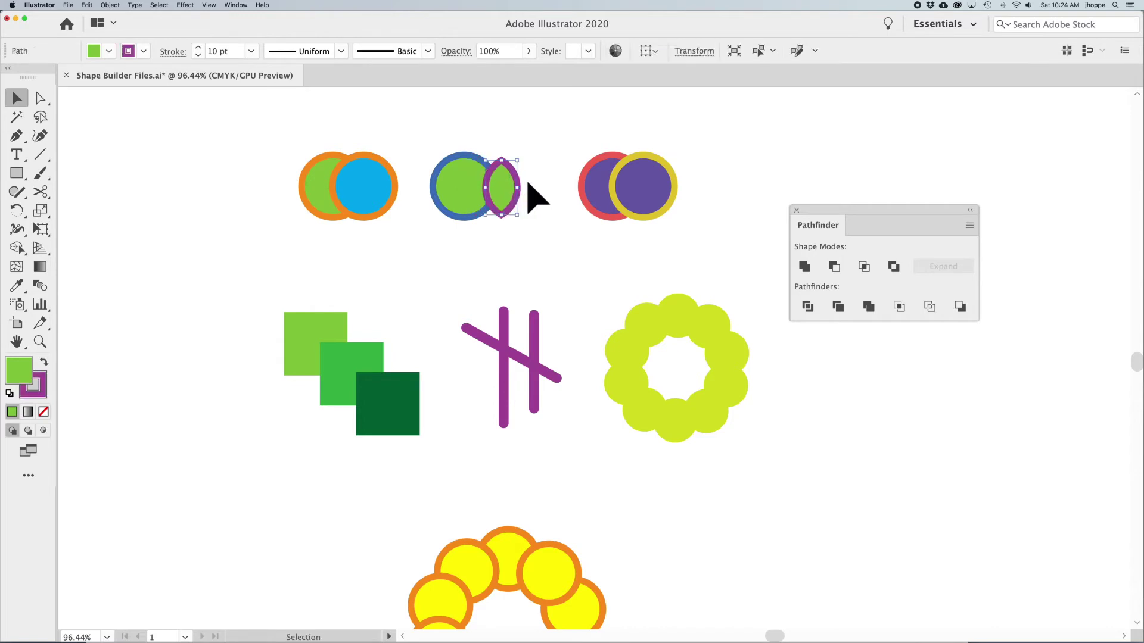
left_click_drag(510, 191, 542, 193)
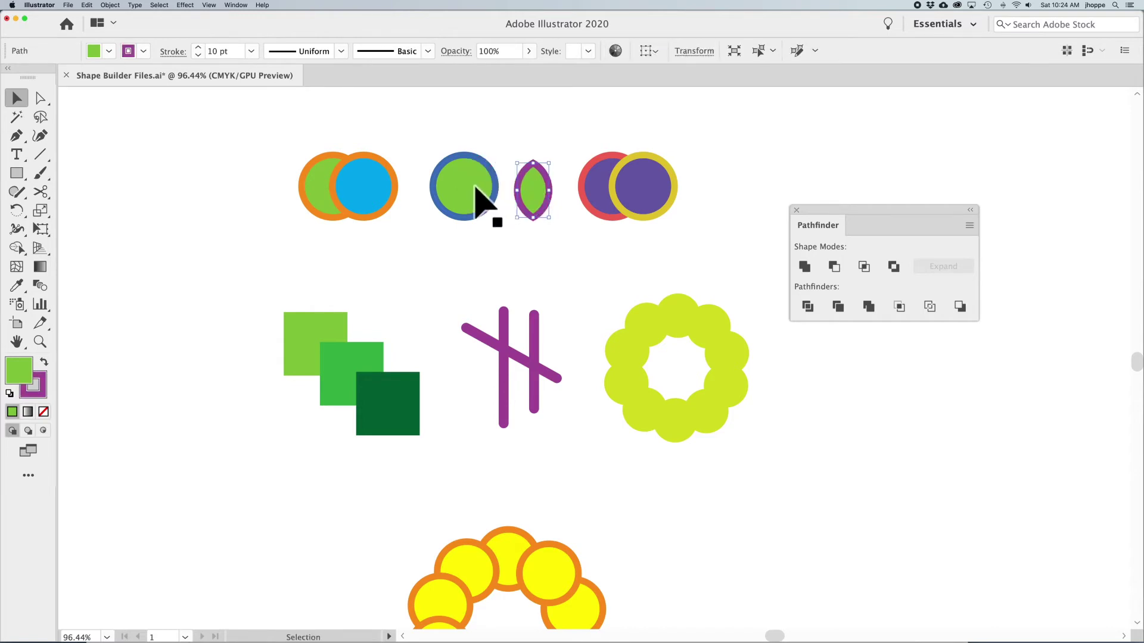
key("super+z")
key("super+z")
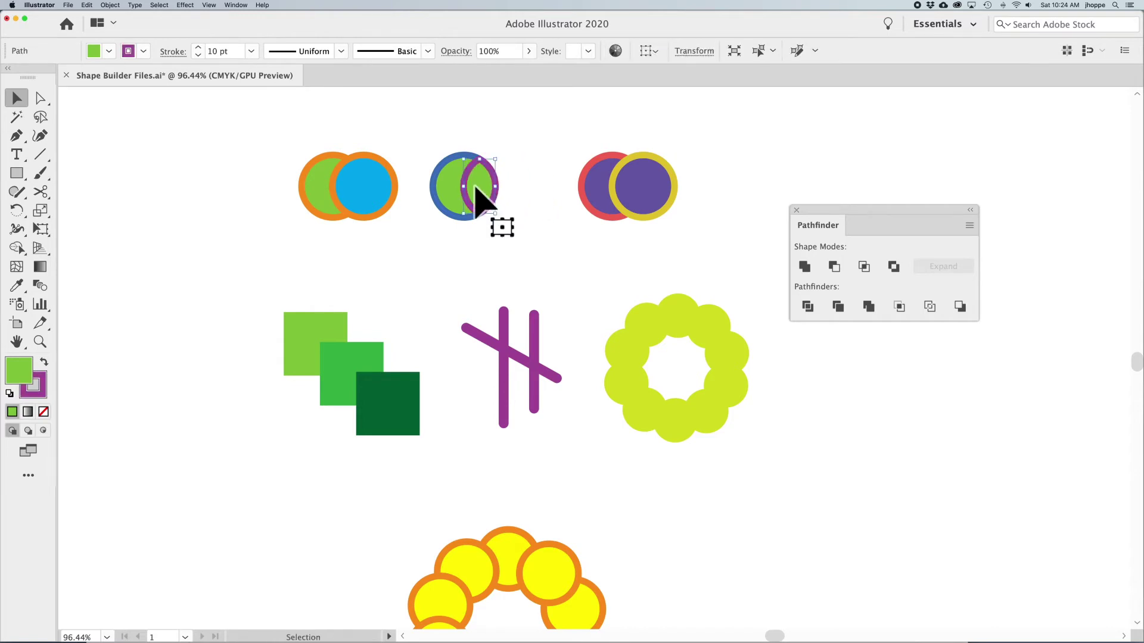
left_click(536, 209)
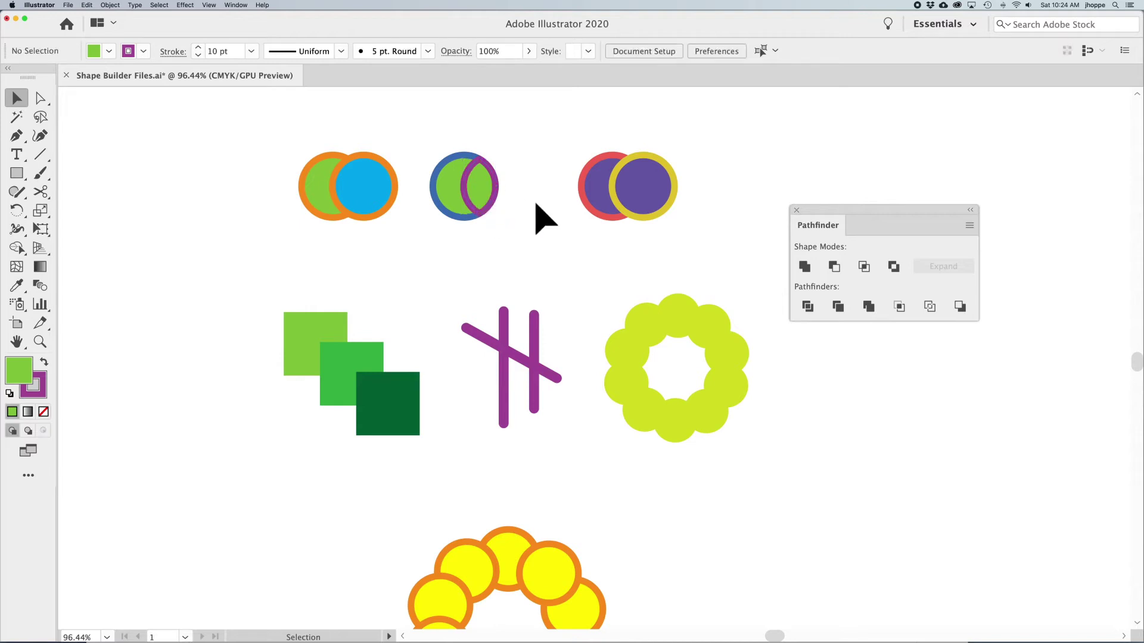
left_click(473, 197)
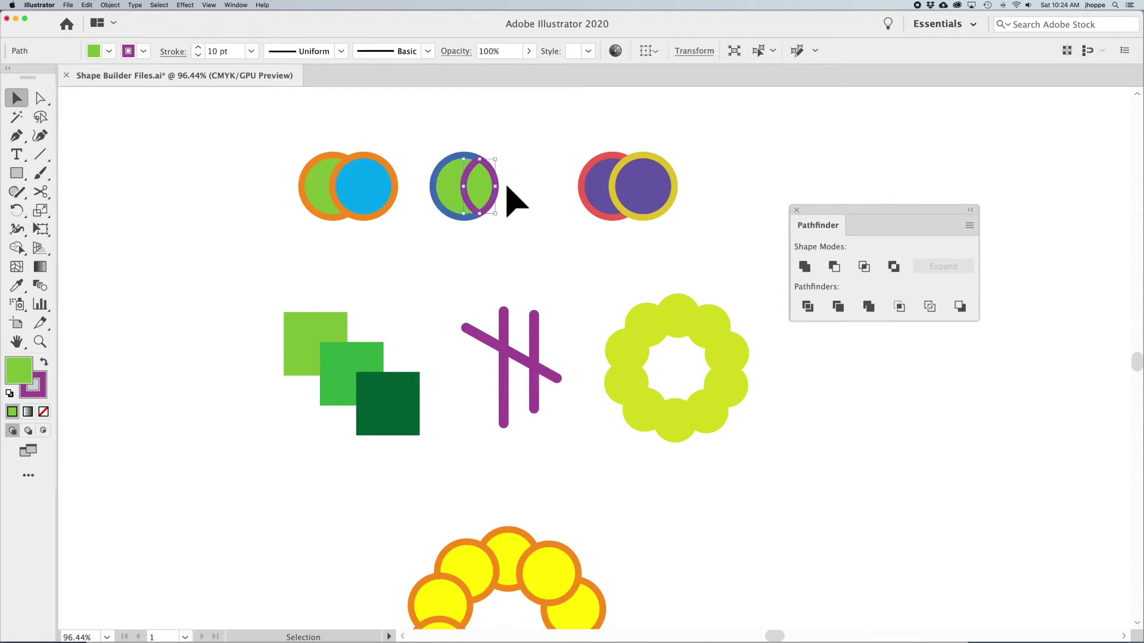
left_click(538, 190)
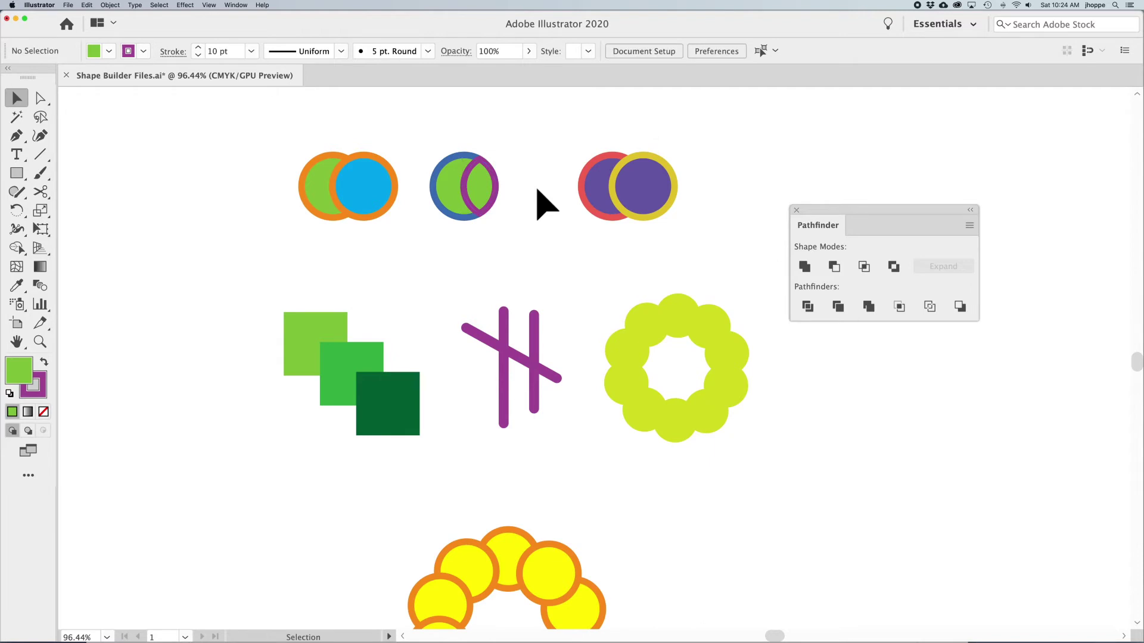
left_click_drag(550, 144, 672, 186)
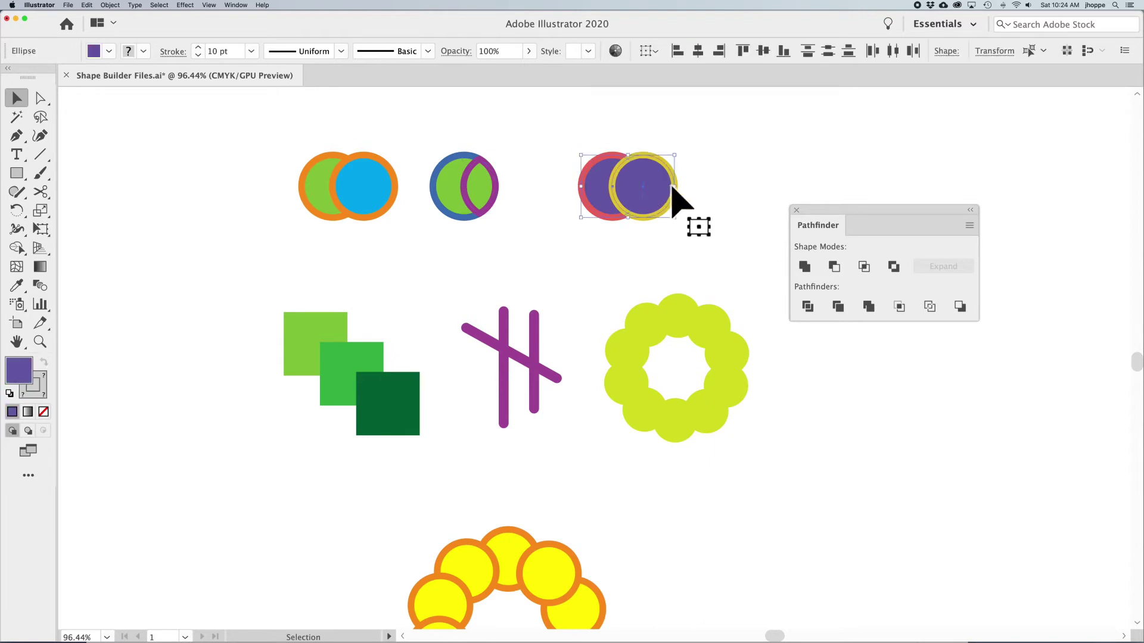
- Delete the lens-shaped overlap between the red and yellow circles with Shape Builder, then deselect
key("shift+m")
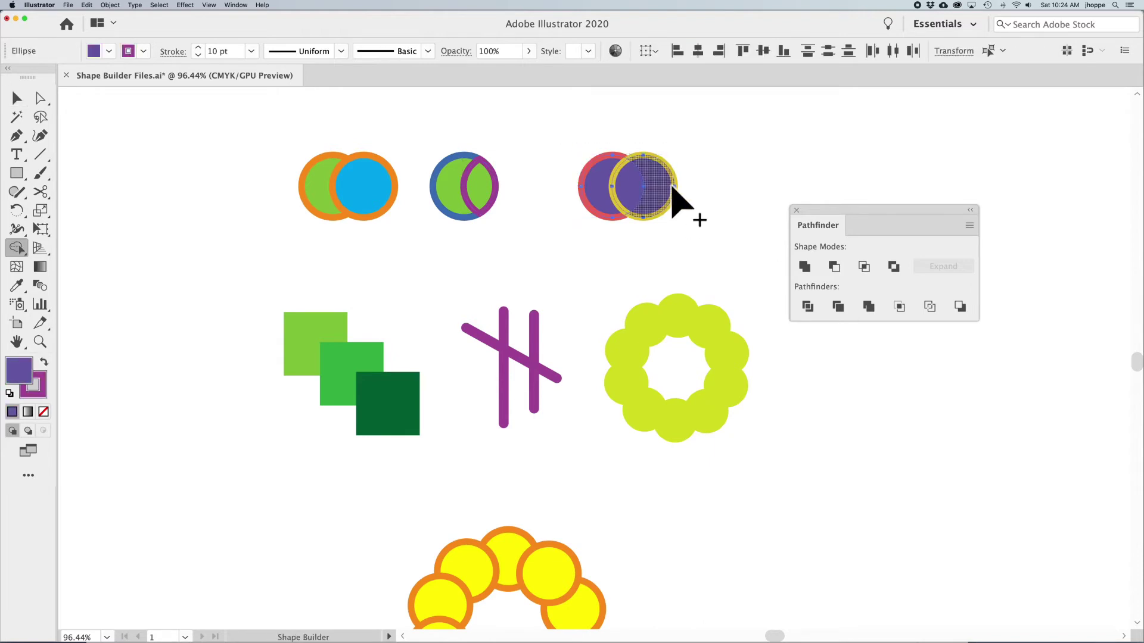
left_click(633, 187, "alt")
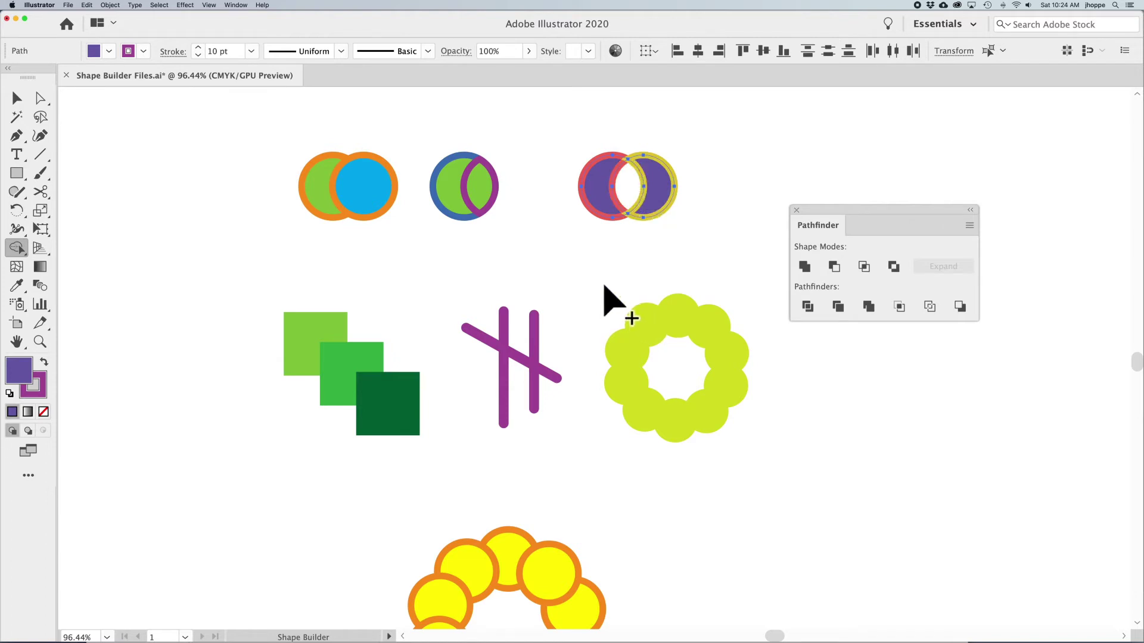
left_click(14, 97)
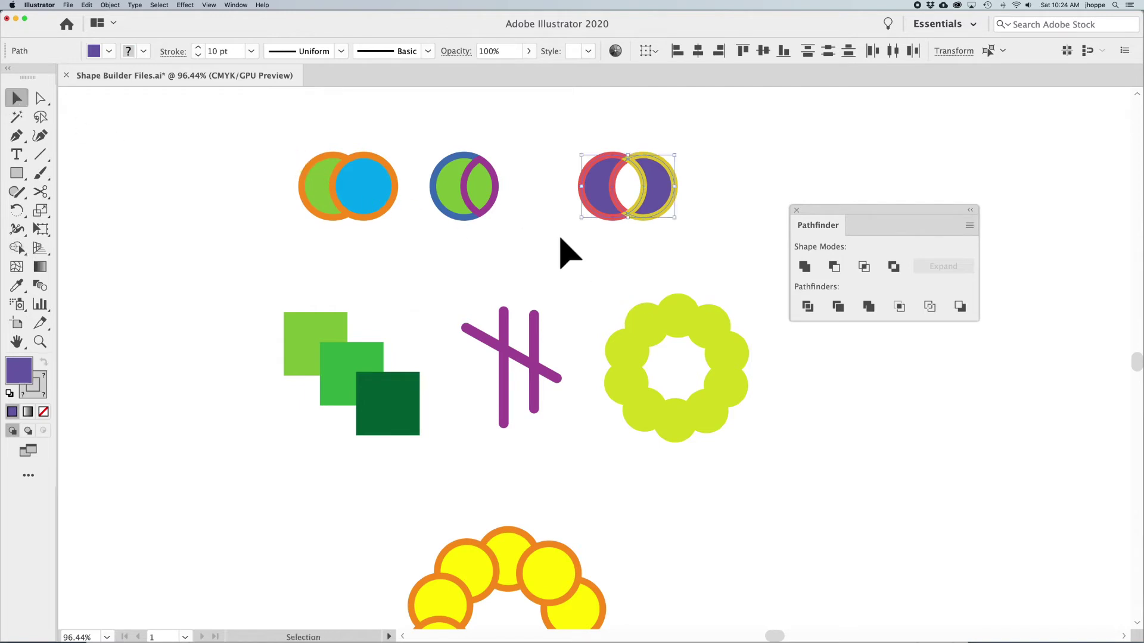
left_click(566, 251)
- Pull the yellow crescent away to check it, undo, and select the three green squares
left_click_drag(651, 182, 697, 183)
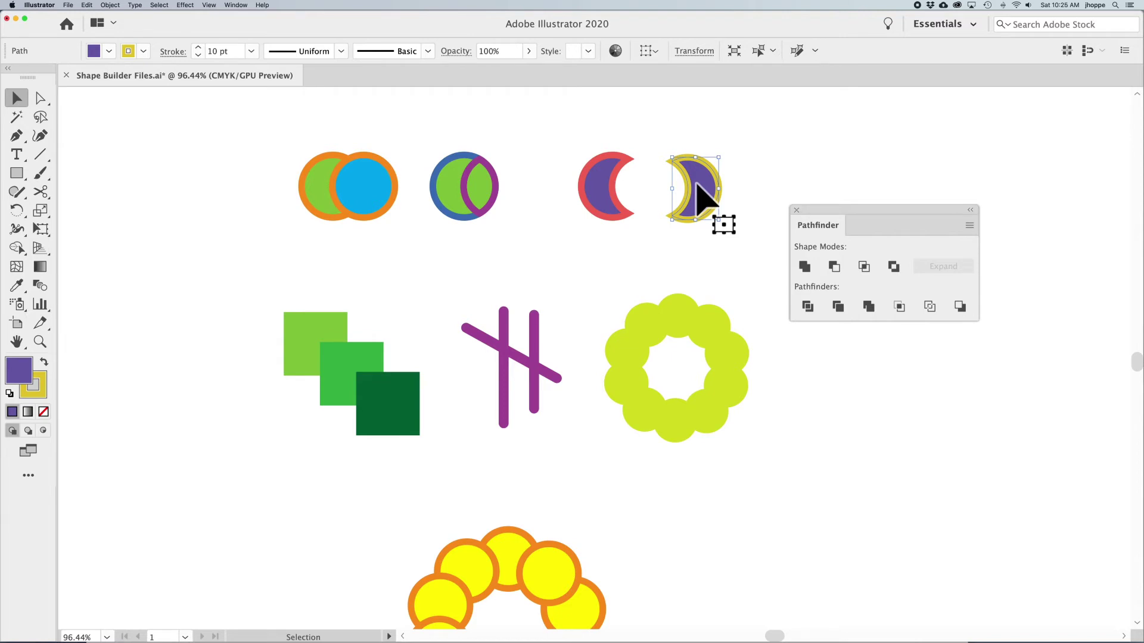
key("super+z")
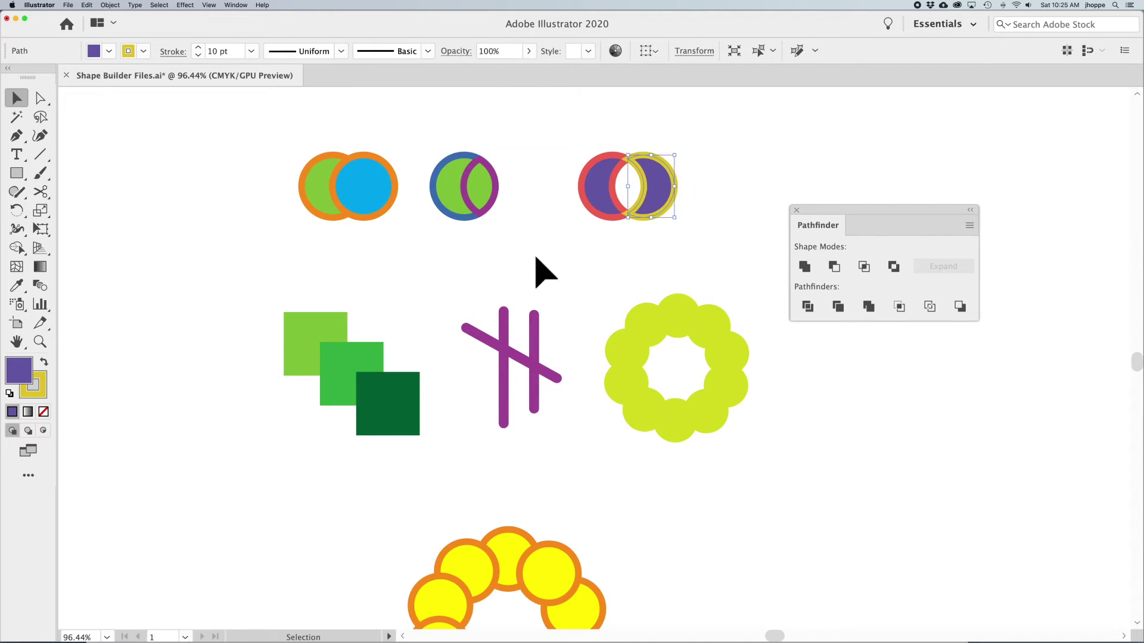
left_click_drag(235, 311, 405, 436)
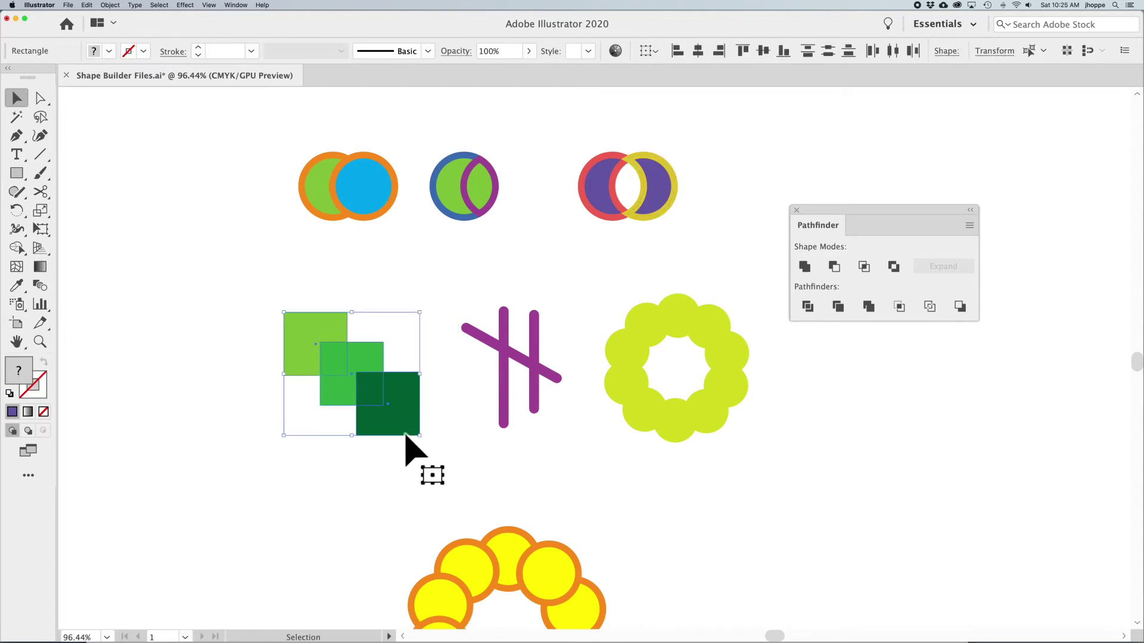
- Cut out the green squares' overlaps, test-pull the pieces apart, then undo back to whole squares
key("shift+m")
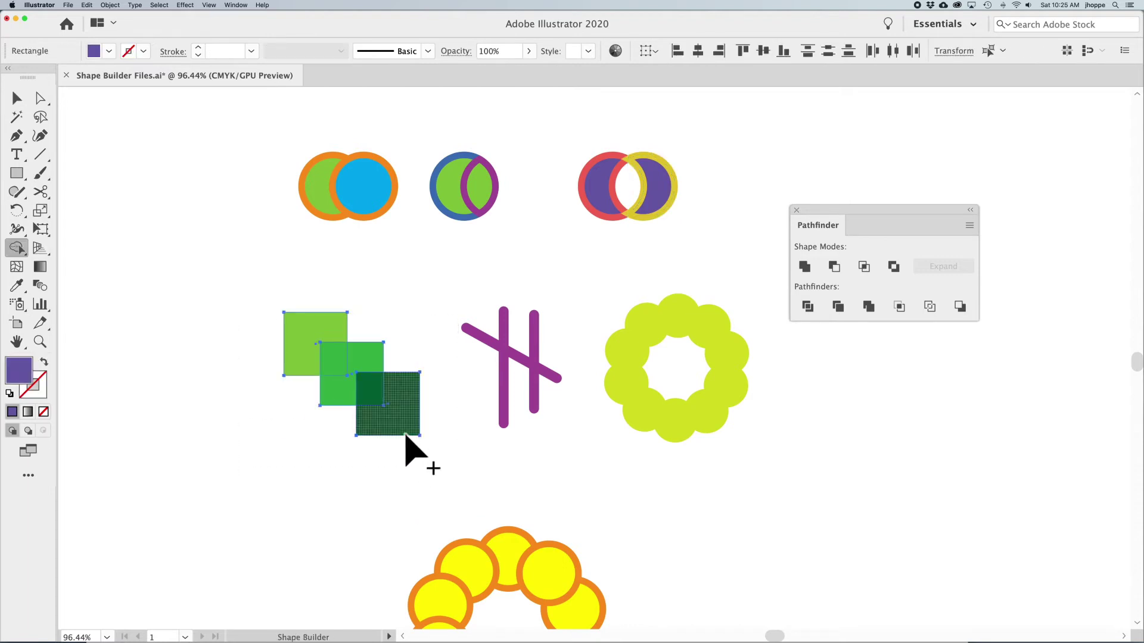
left_click(333, 364, "alt")
left_click(380, 400, "alt")
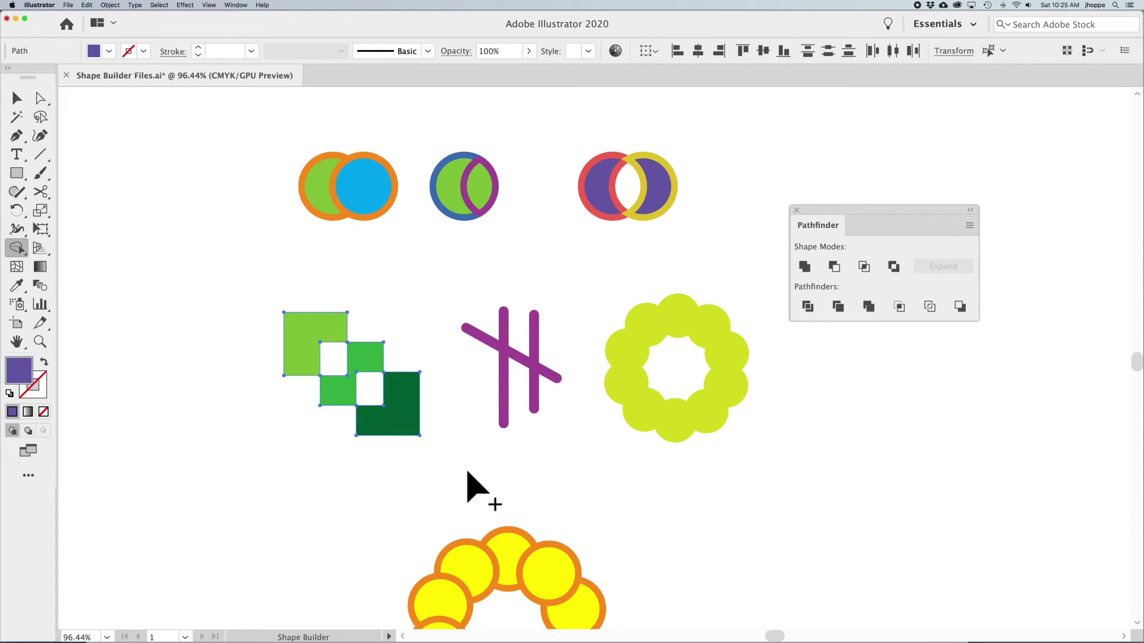
left_click(16, 98)
mouse_move(311, 336)
left_mouse_down()
mouse_move(319, 345)
mouse_move(296, 321)
left_mouse_up()
left_click_drag(371, 364, 364, 355)
left_click_drag(414, 393, 423, 402)
key("super+z")
key("super+z")
key("super+z")
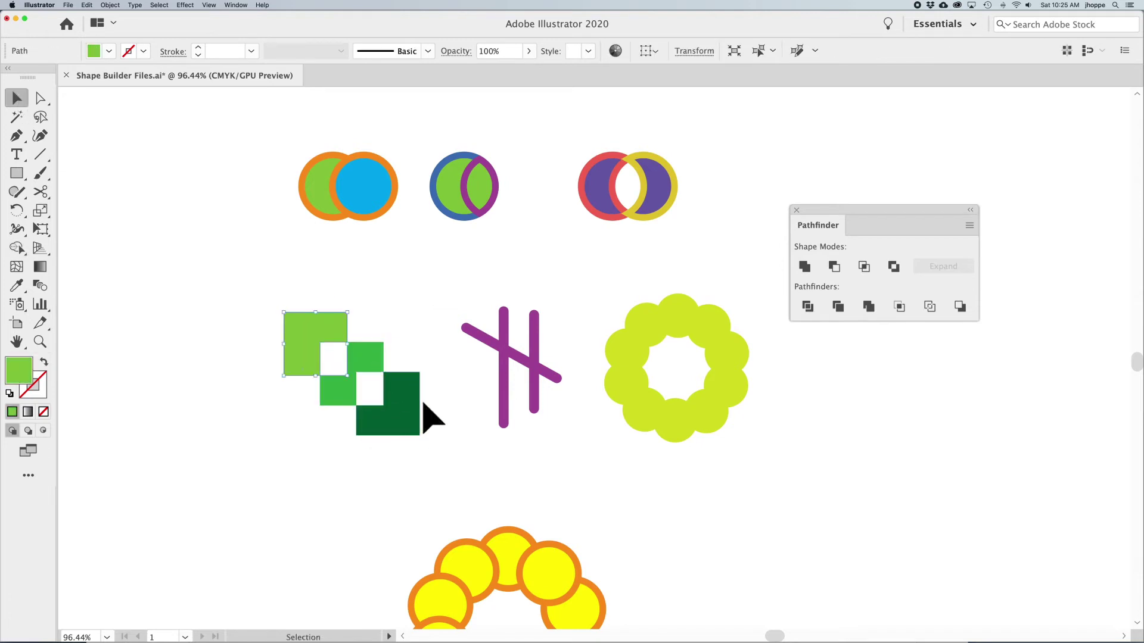
key("super+z")
key("super+z")
key("super+z")
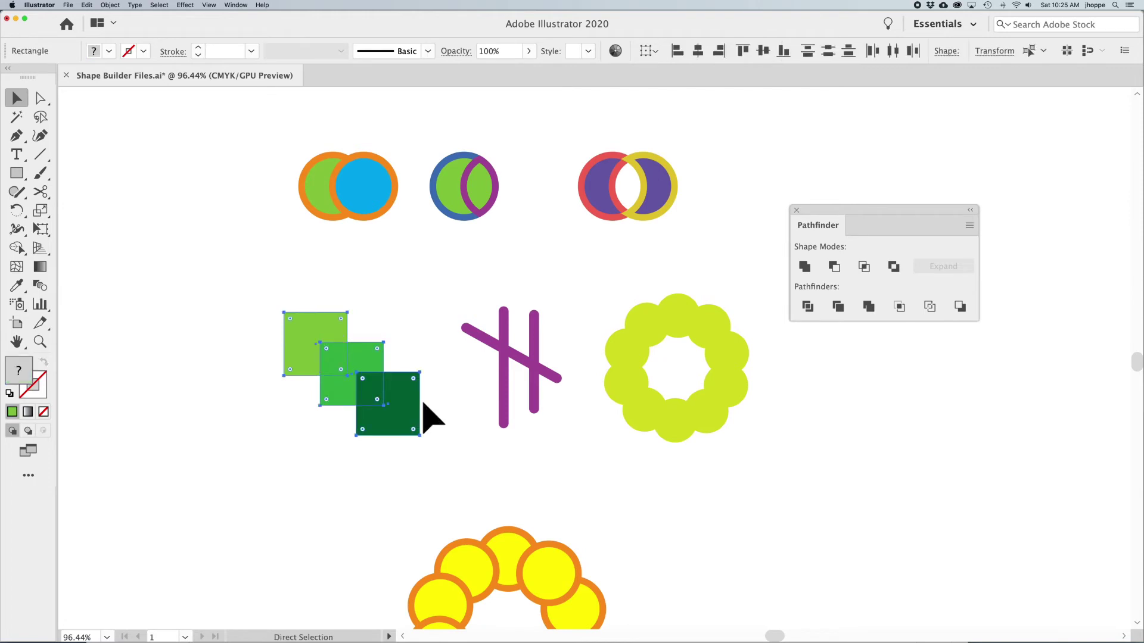
- Reselect the three squares and drag across light and middle green to merge them
left_click(439, 439)
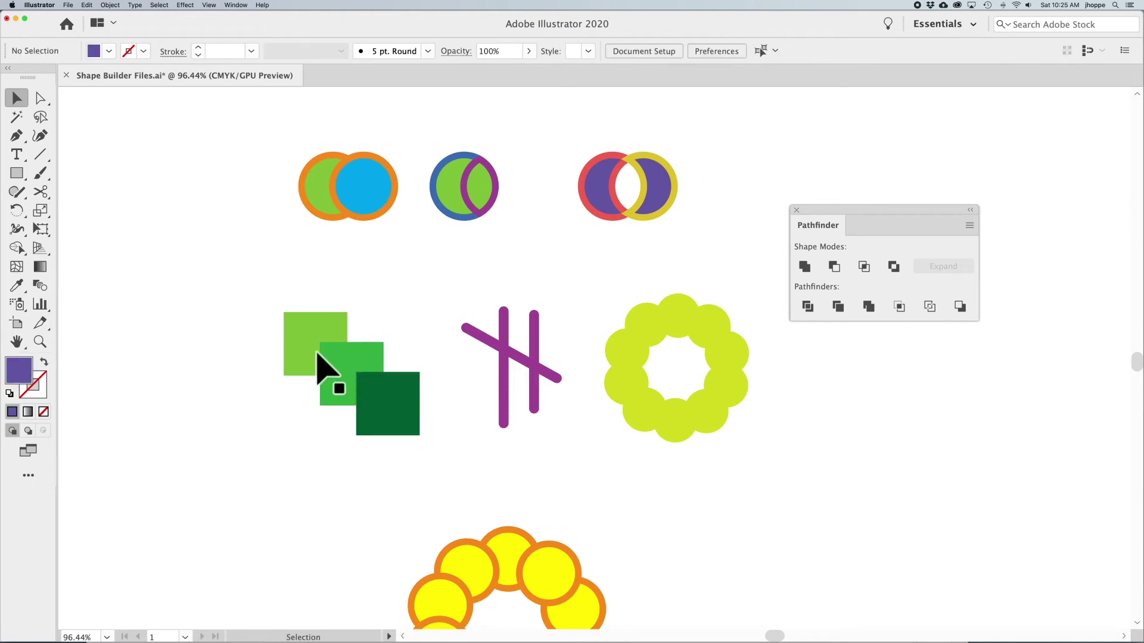
left_click(300, 344)
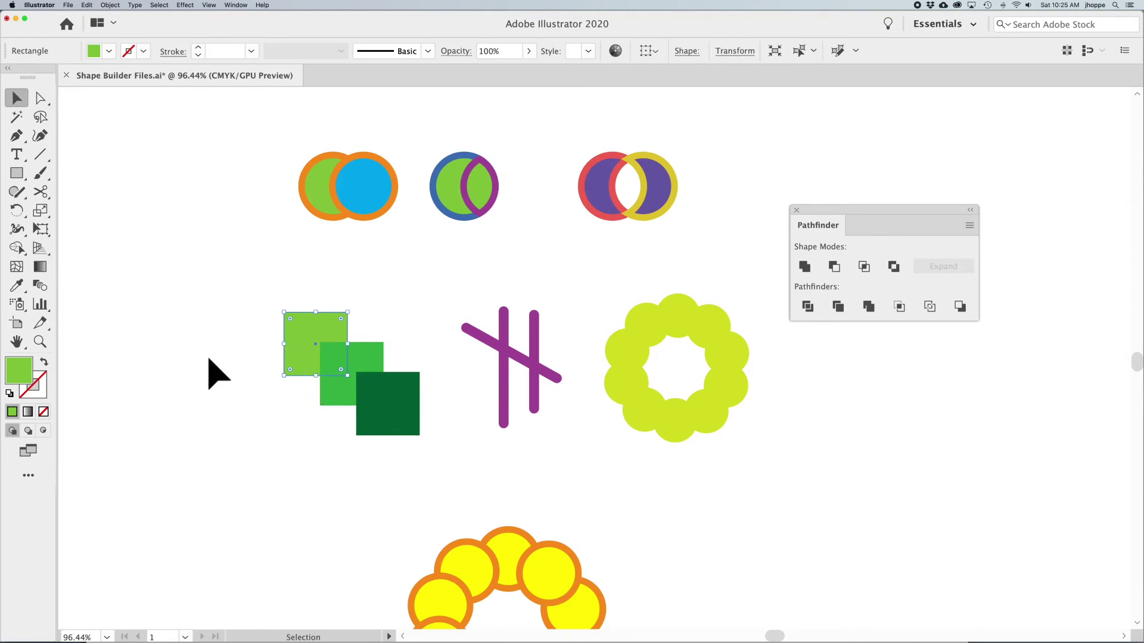
left_click_drag(222, 358, 419, 468)
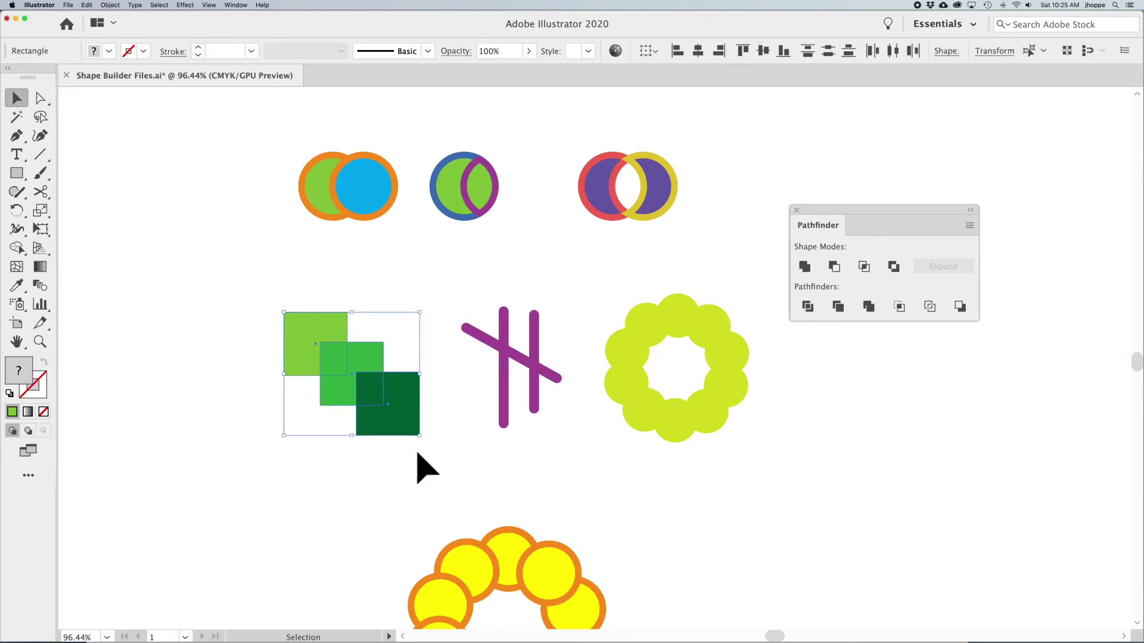
key("shift+m")
left_click_drag(308, 345, 367, 388)
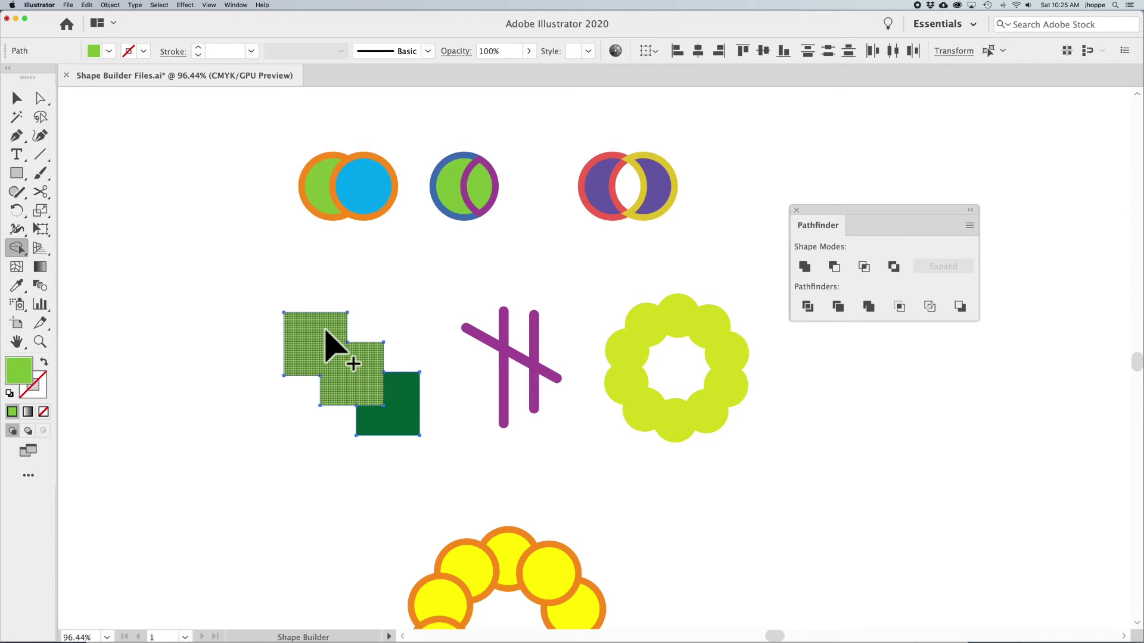
left_click(16, 99)
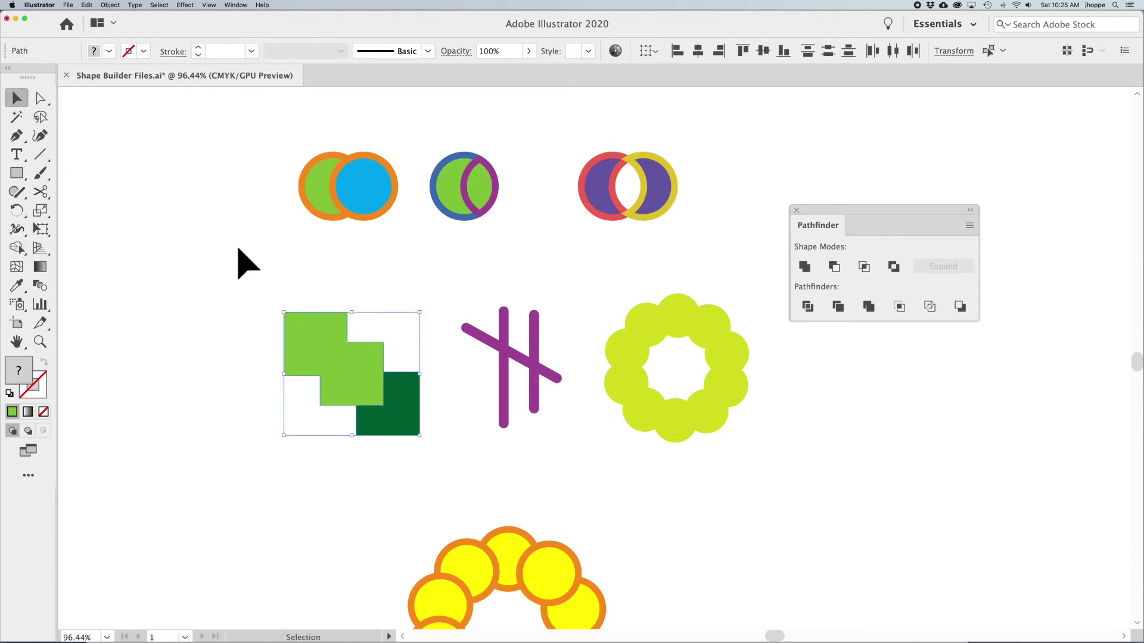
- Select the purple line group and delete the diagonal segment between the vertical lines
left_click(536, 362)
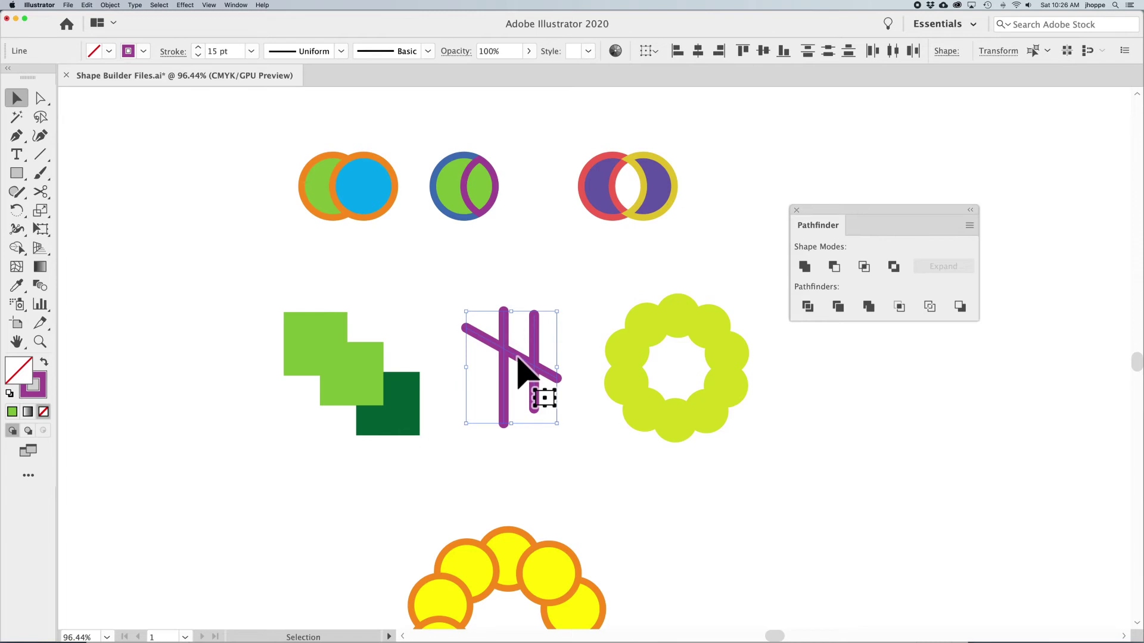
key("shift")
key("shift+m")
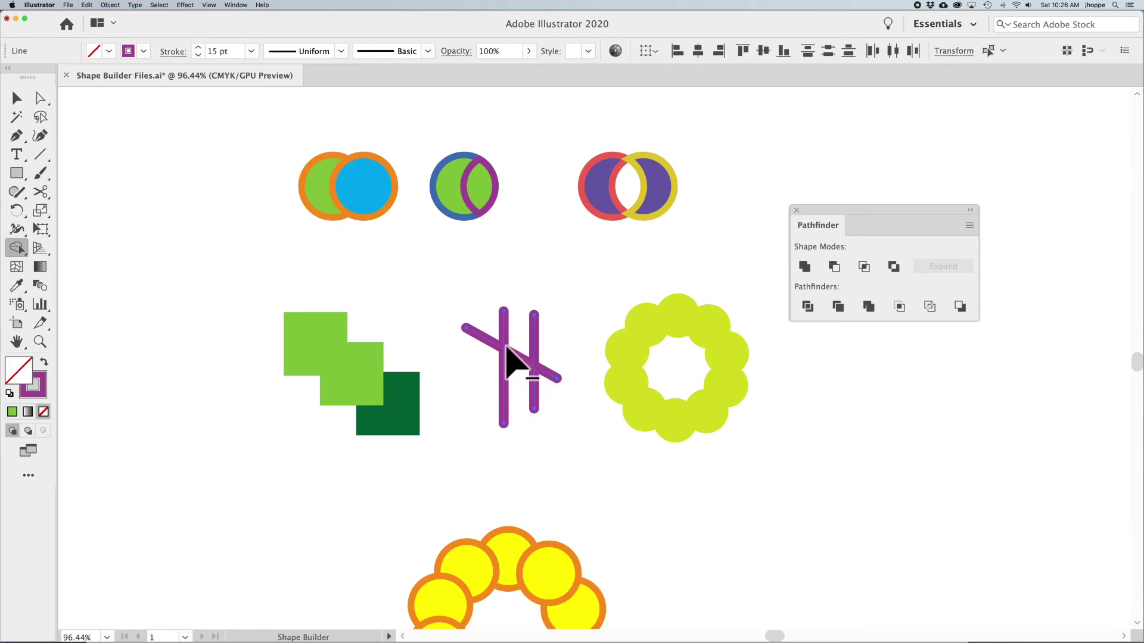
left_click(514, 355, "alt")
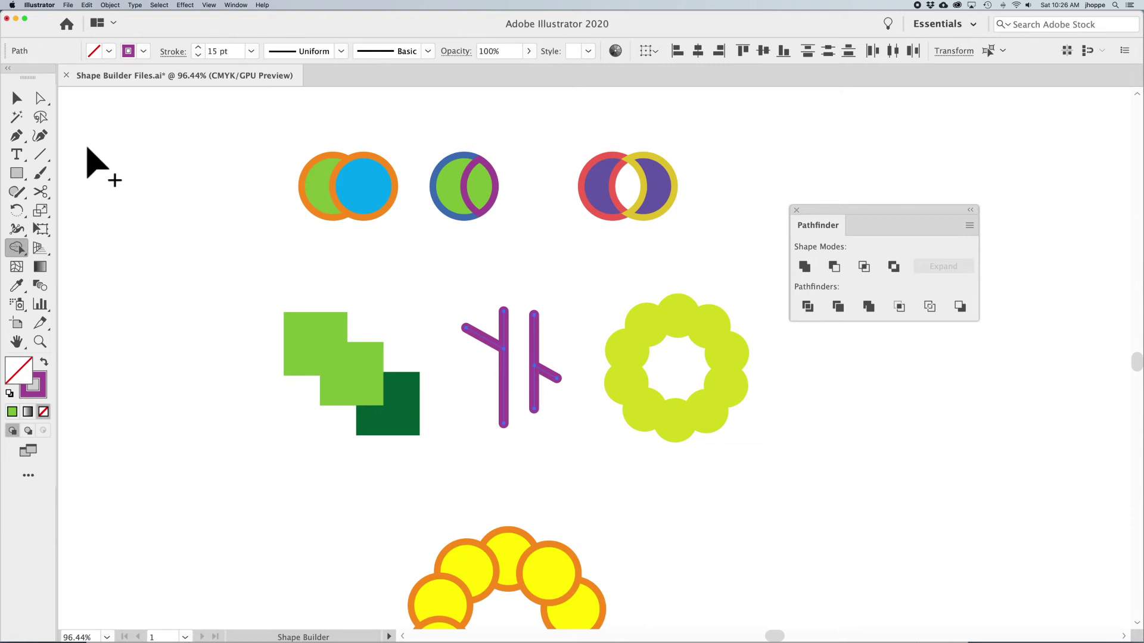
- Inspect the trimmed purple strokes by selecting individual pieces and the whole set
left_click(16, 99)
left_click(485, 335)
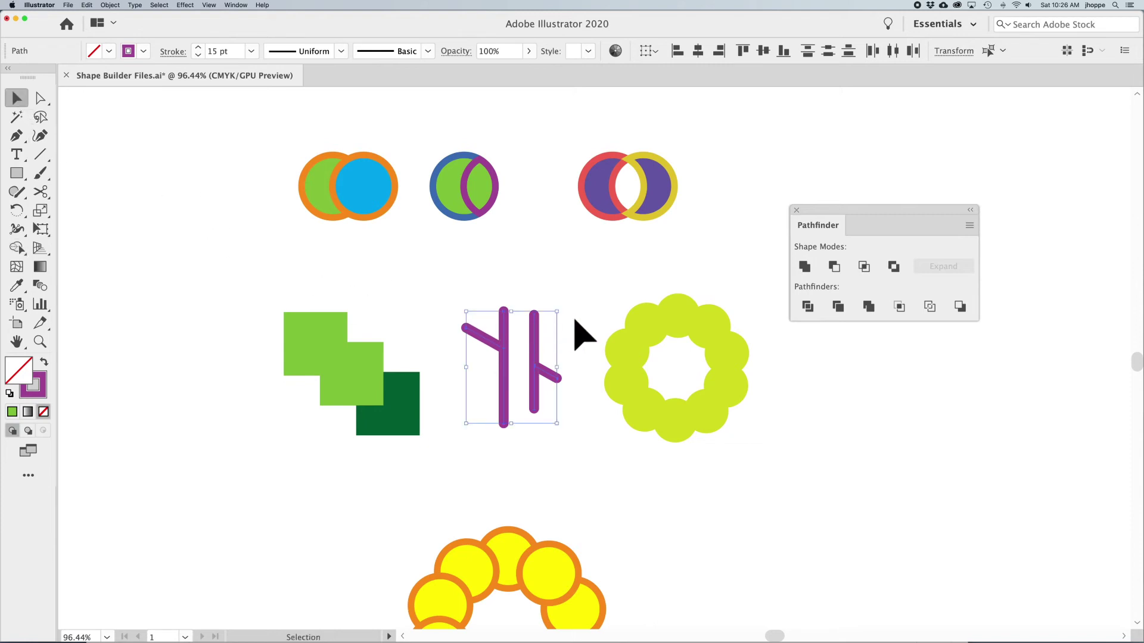
left_click(575, 322)
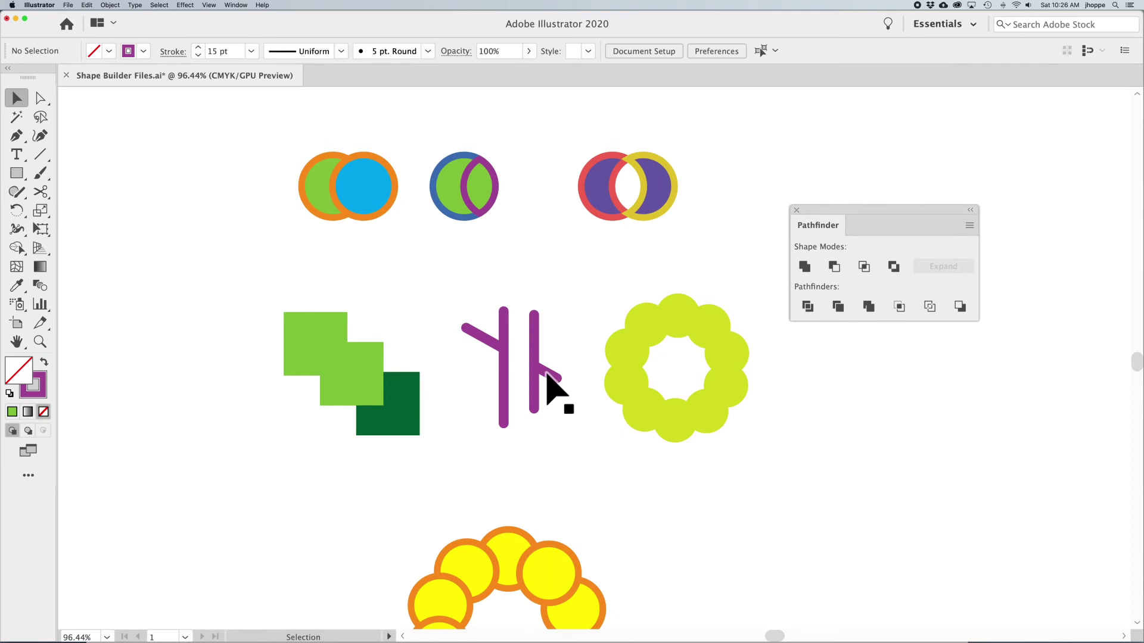
left_click(545, 374)
left_click_drag(472, 306, 572, 409)
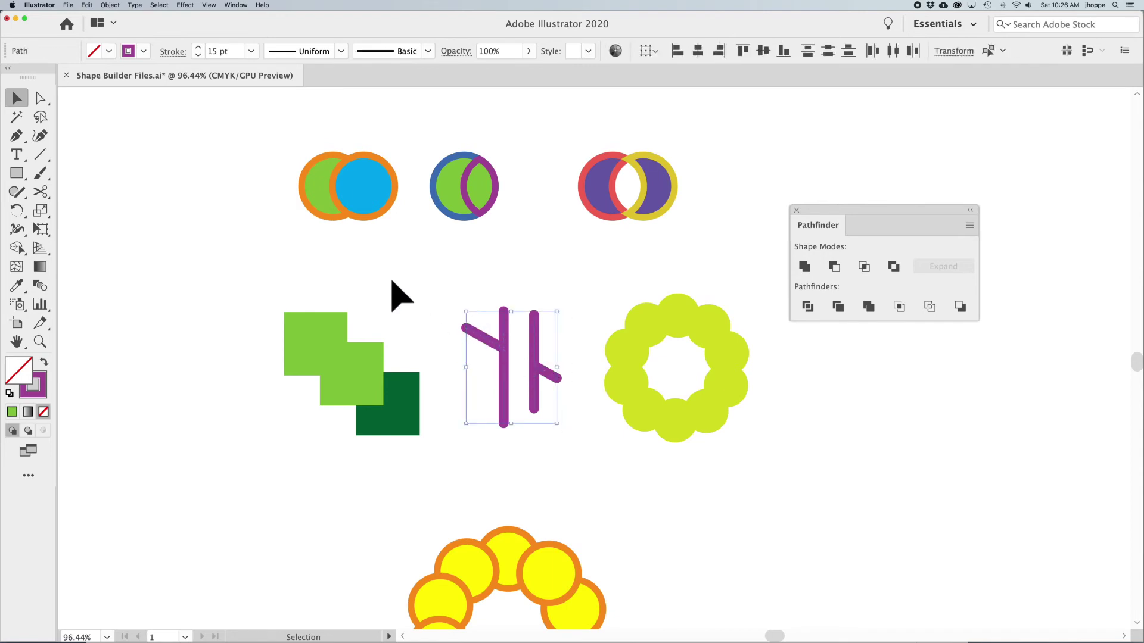
left_click(301, 197)
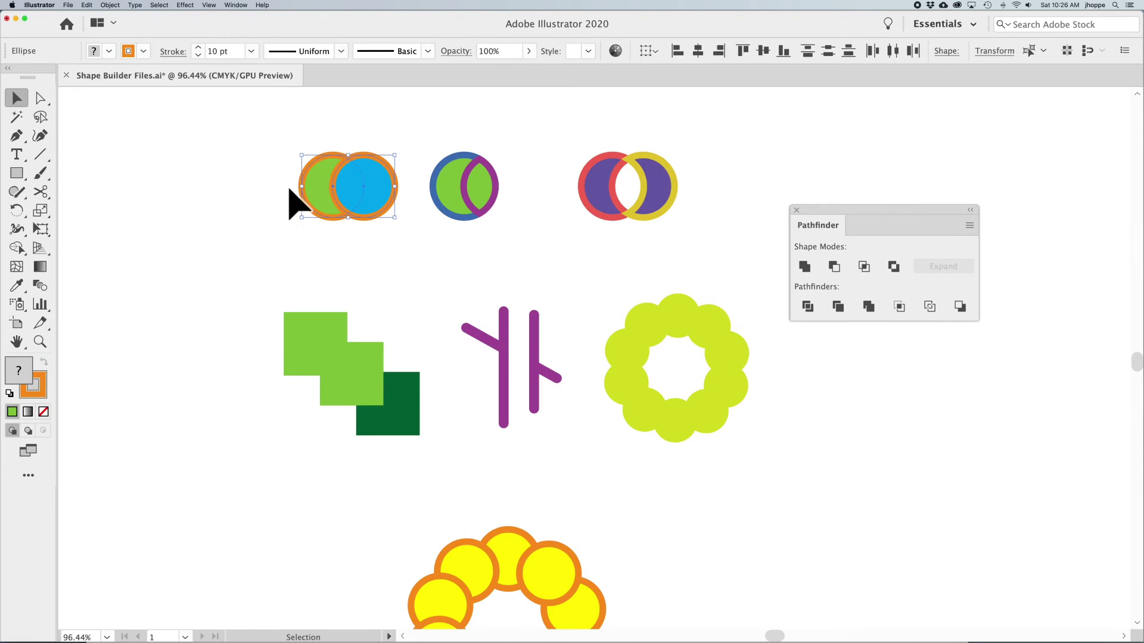
- Delete the curved edge inside the green and blue circles' overlap, leaving a straight seam
key("shift+m")
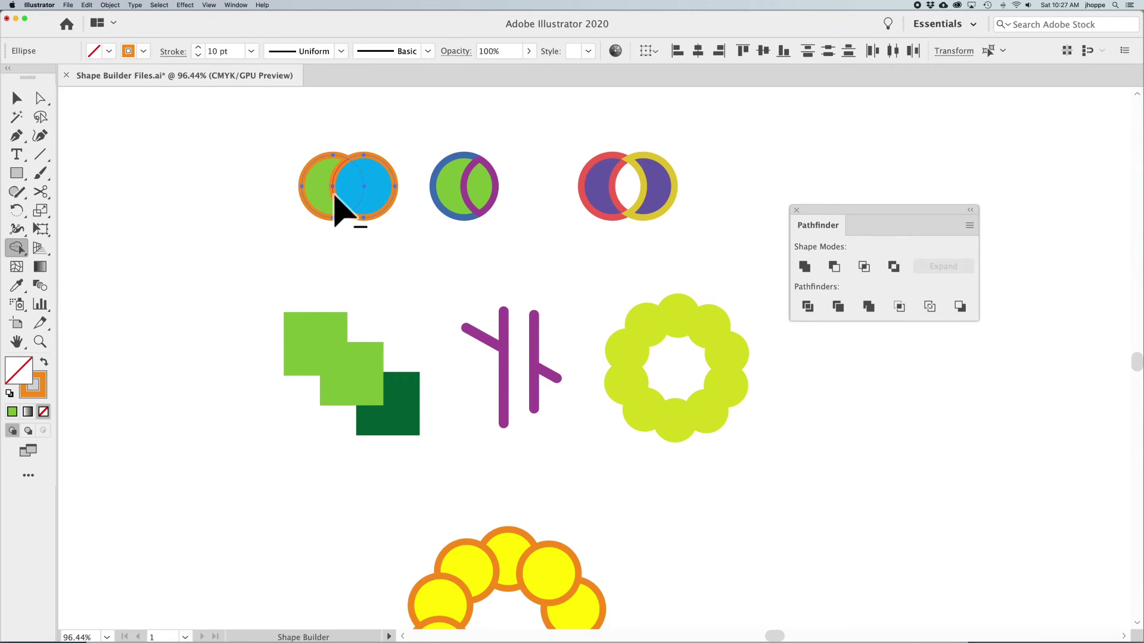
left_click(336, 198, "alt")
left_click(18, 99)
- Check the green and blue pieces by moving and undoing, then select the lime ring circles
left_click(191, 161)
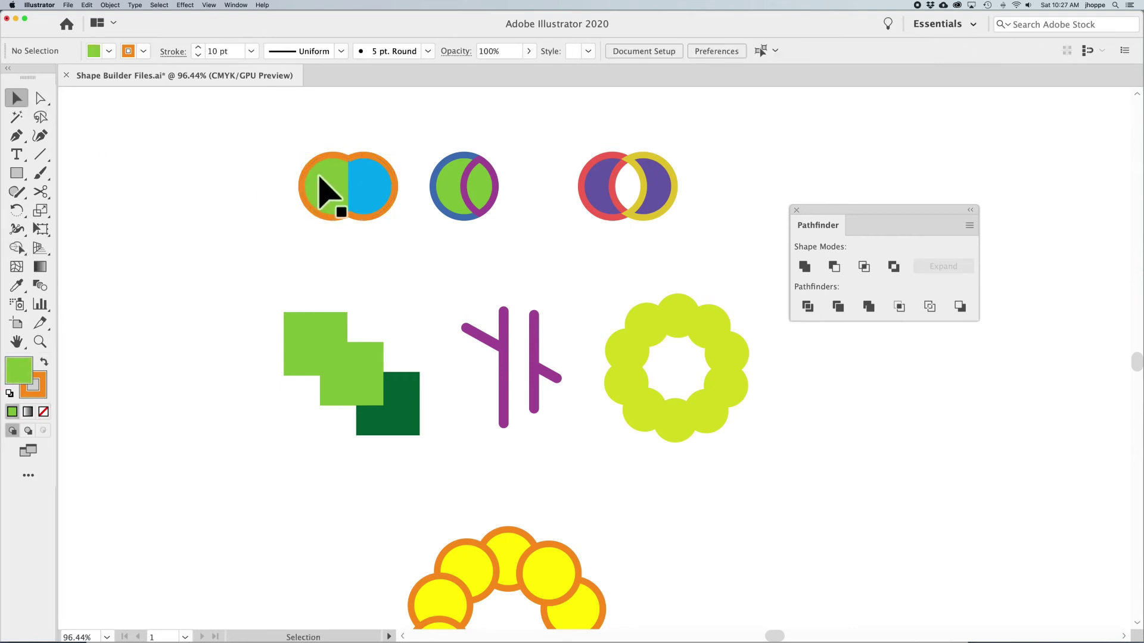
left_click_drag(327, 183, 263, 187)
left_click(371, 197)
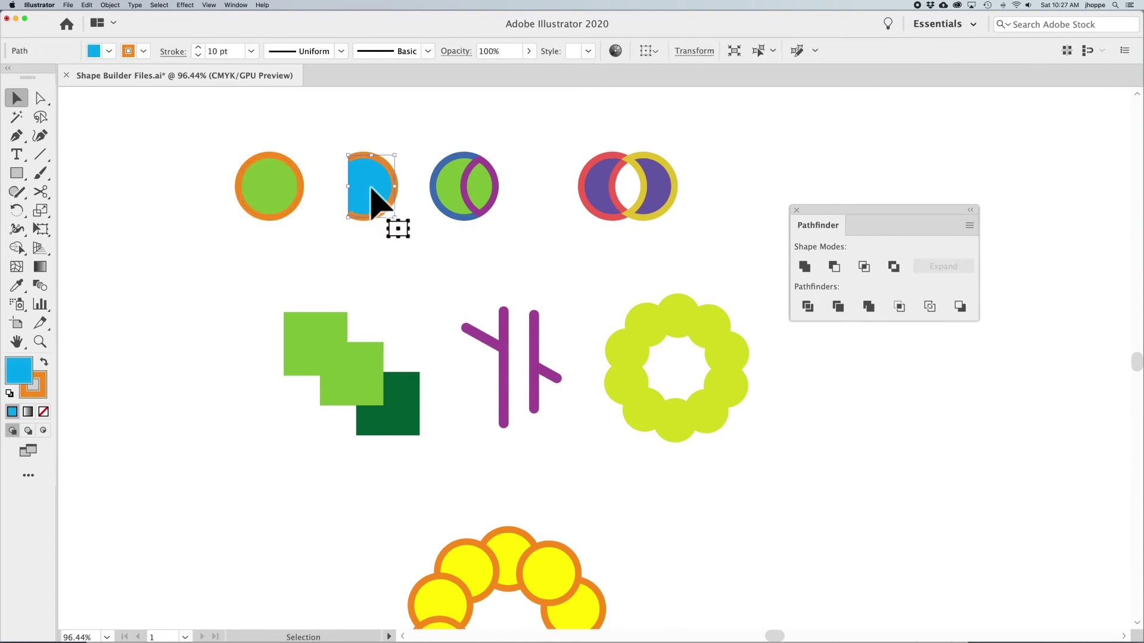
key("super+z")
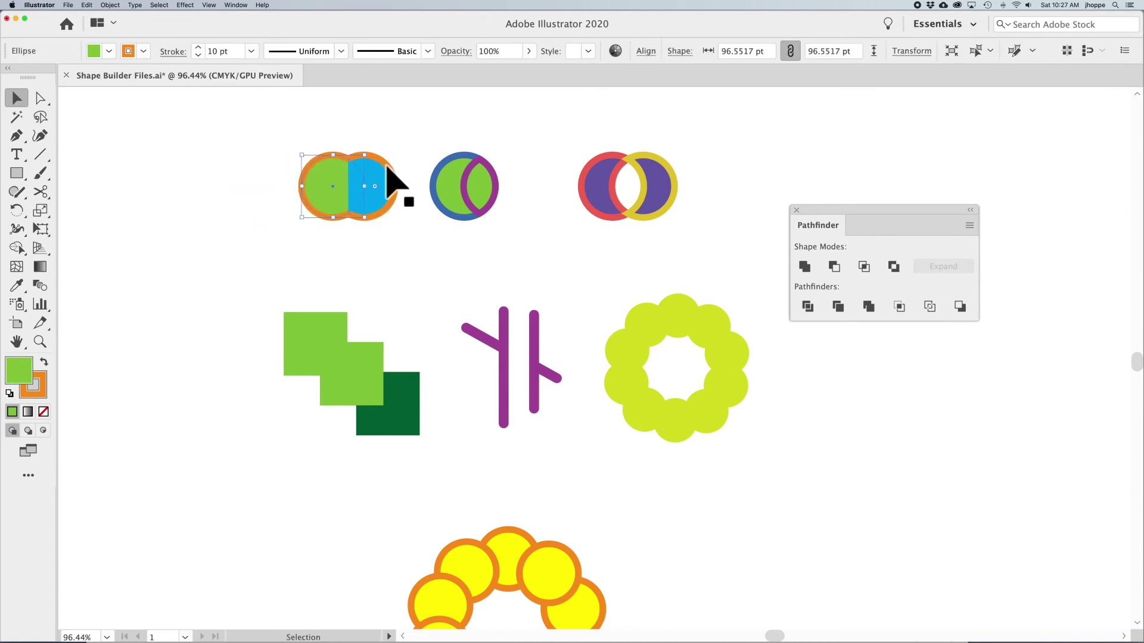
left_click(386, 168)
left_click(172, 51)
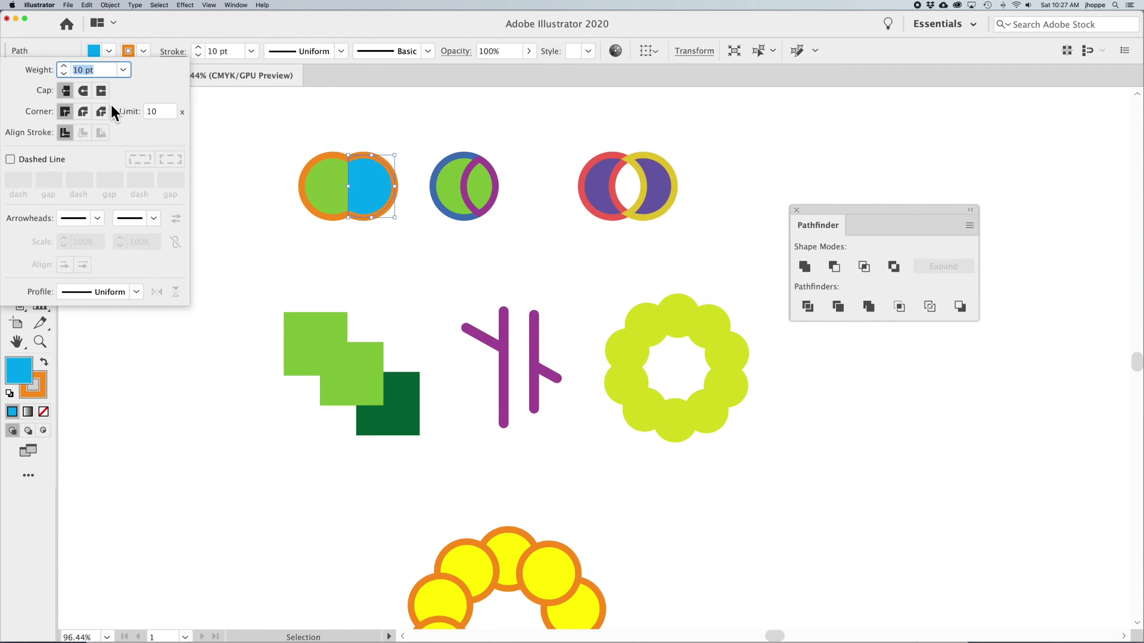
left_click(325, 126)
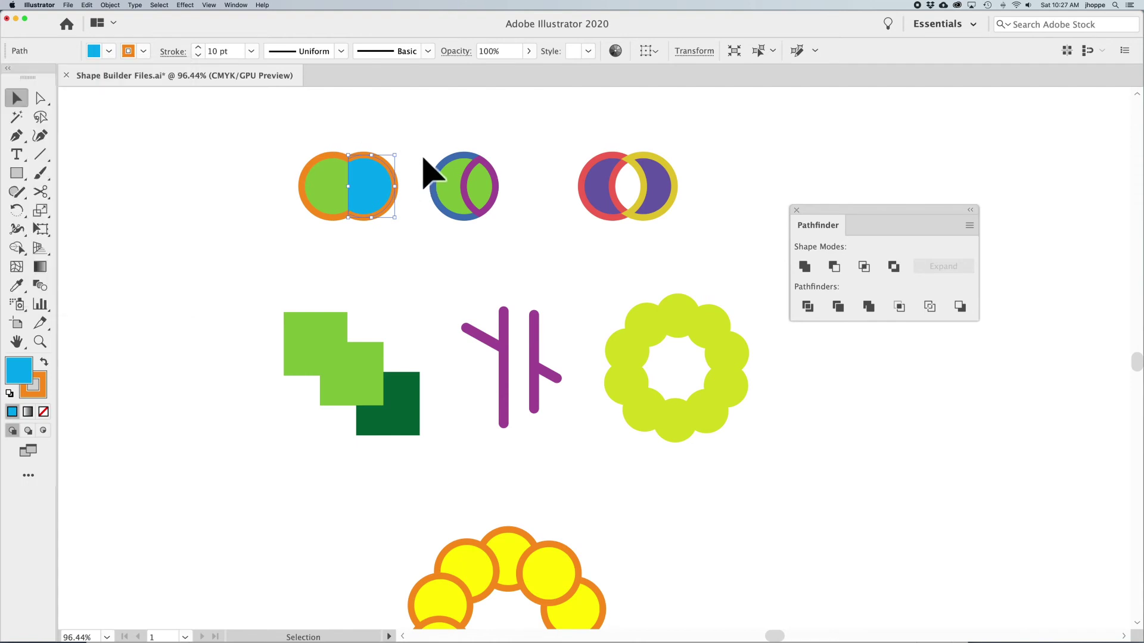
left_click(340, 217)
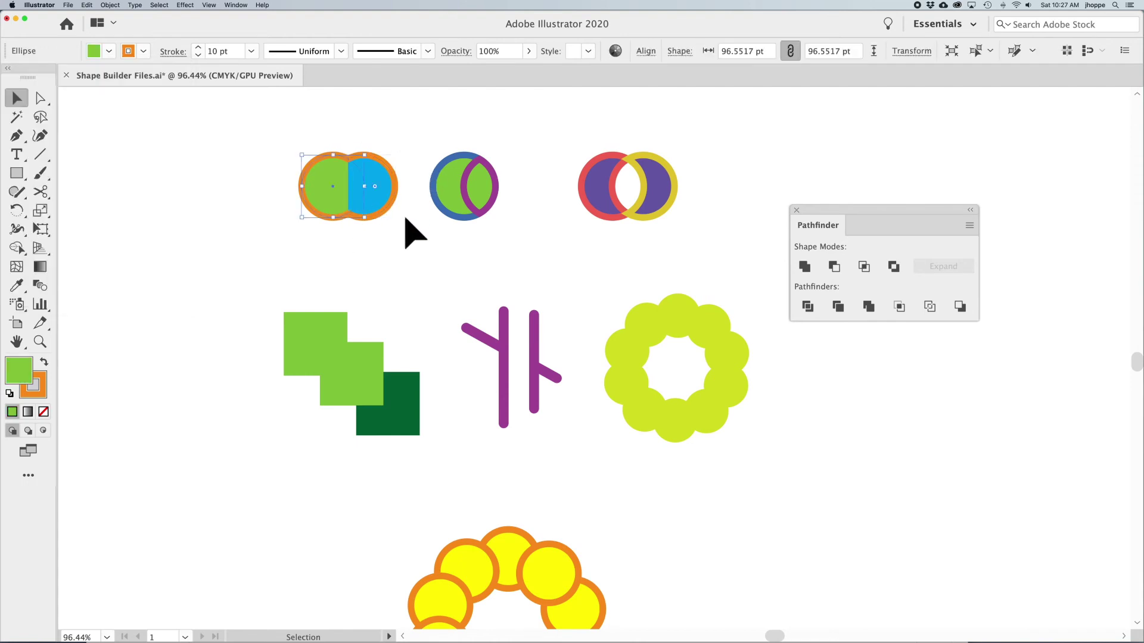
left_click(419, 229)
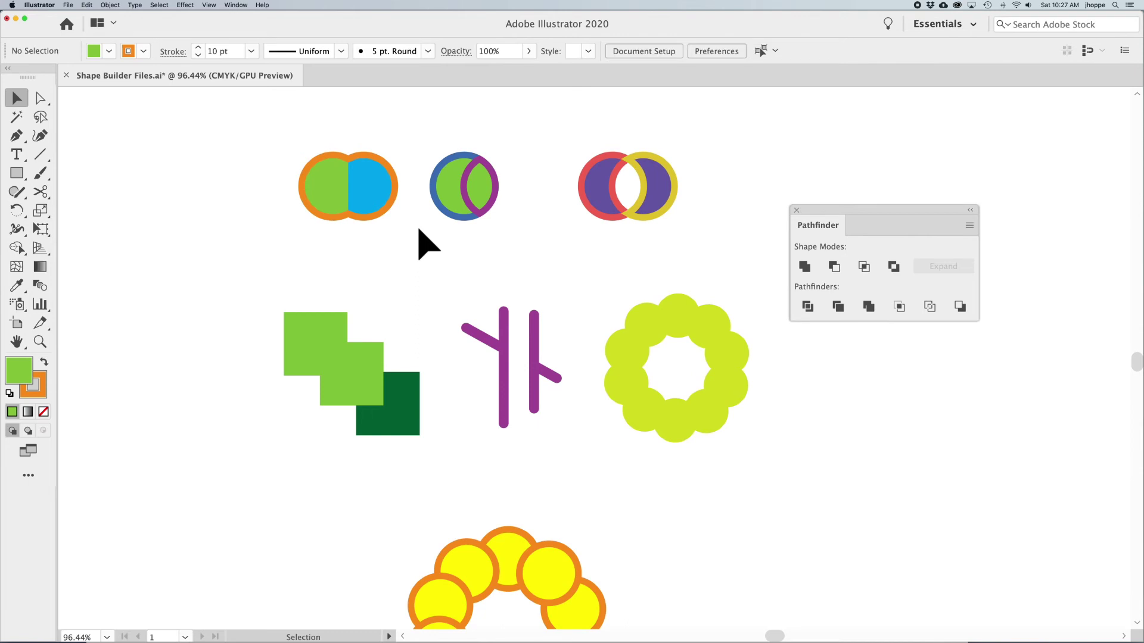
left_click_drag(594, 280, 774, 451)
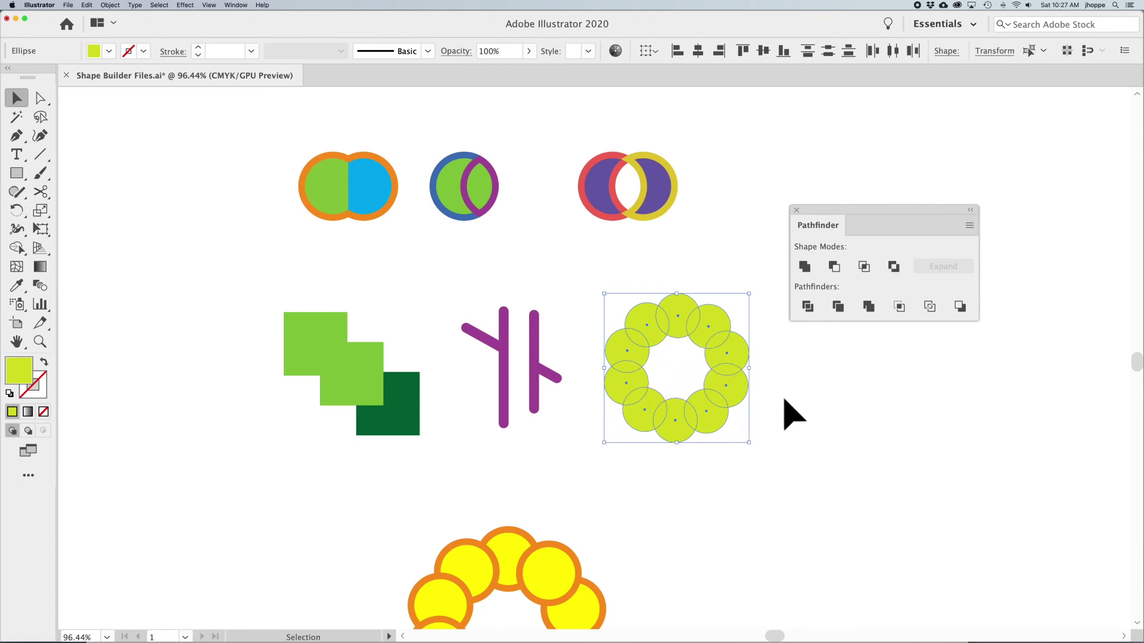
- Delete all ten overlaps around the lime ring, leaving white gaps, then deselect it
key("shift+m")
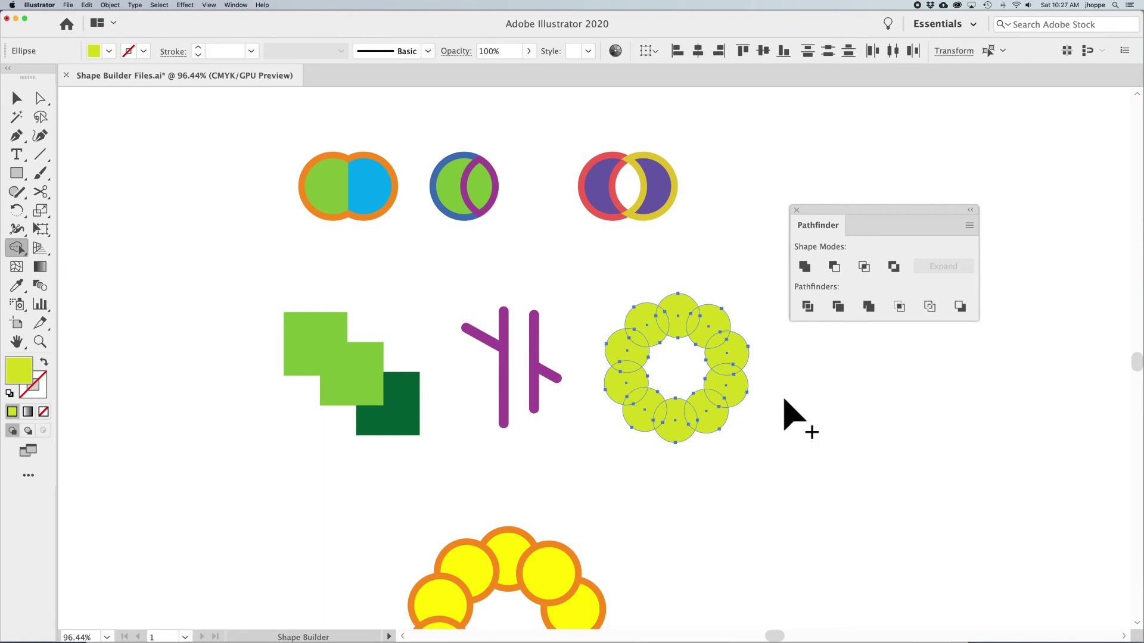
left_click(696, 329, "alt")
left_click(668, 317, "alt")
left_click(636, 338, "alt")
left_click(629, 373, "alt")
left_click(636, 387, "alt")
left_click(664, 417, "alt")
left_click(694, 419, "alt")
left_click(717, 390, "alt")
left_click(726, 371, "alt")
left_click(717, 348, "alt")
left_click(16, 98)
left_click(138, 160)
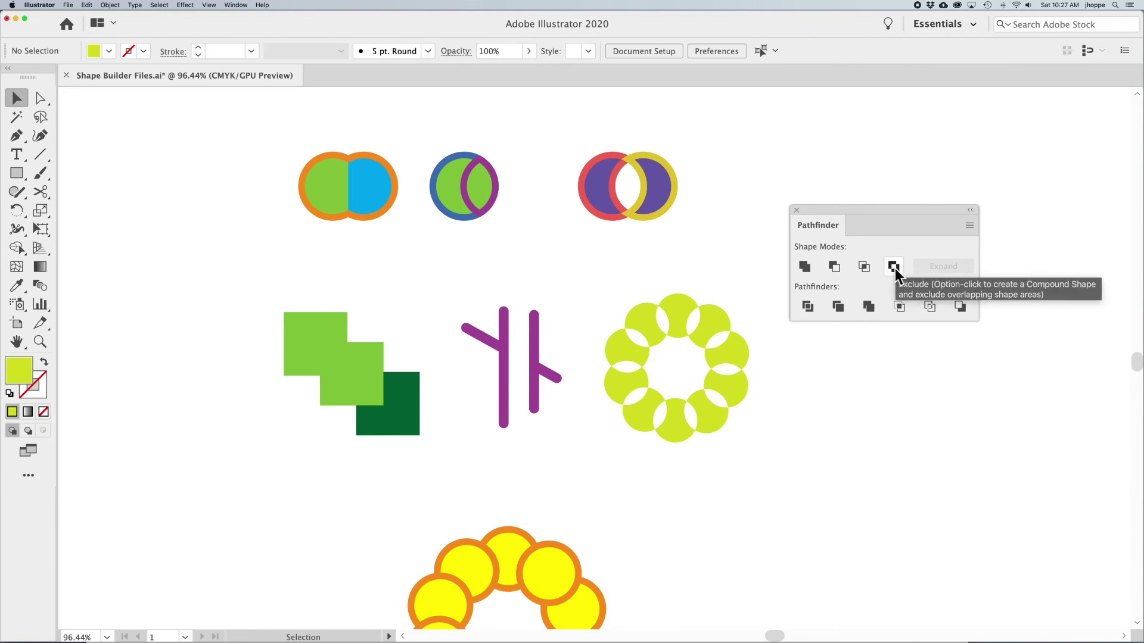
scroll(691, 292, "down", 5)
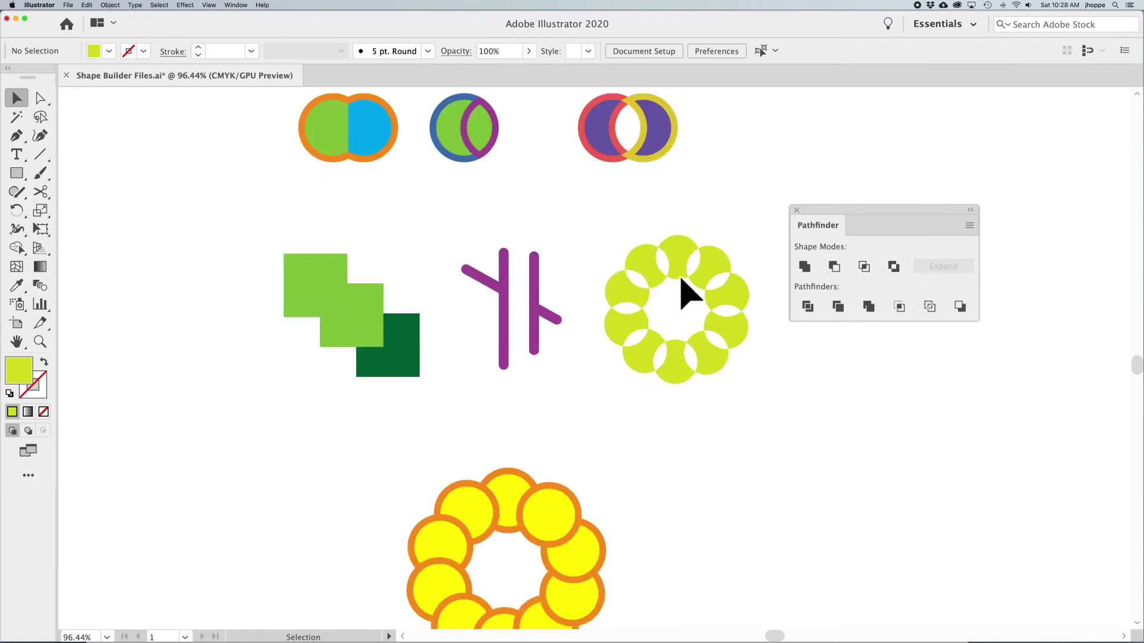
- Select the yellow ring's circles one by one, ending on the upper-right circle
scroll(691, 298, "down", 2)
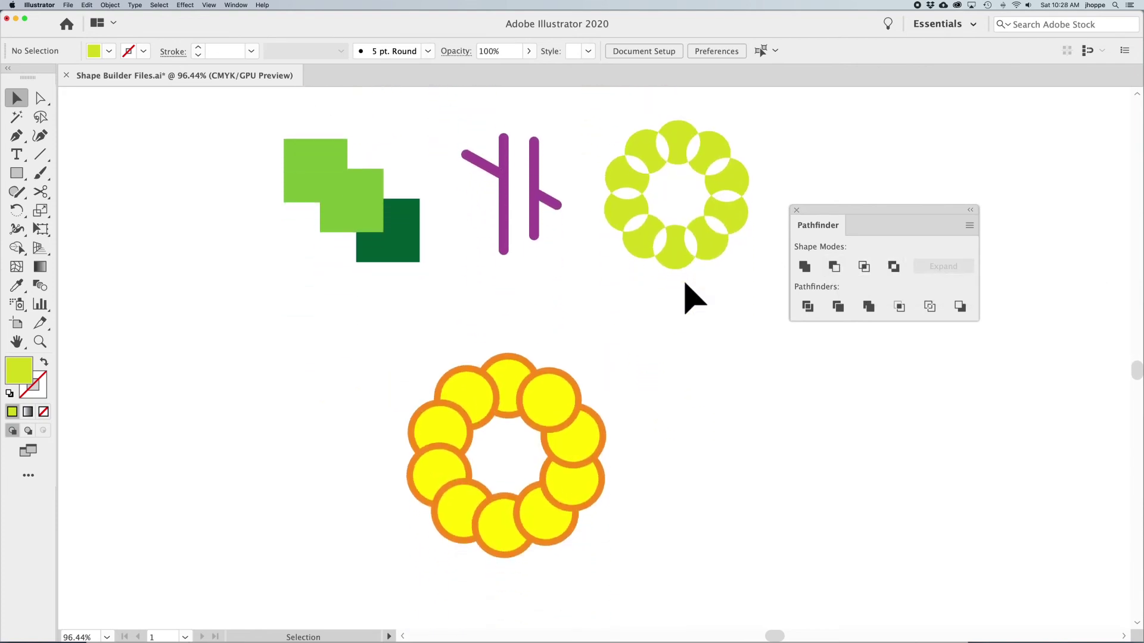
left_click_drag(375, 316, 697, 571)
left_click(707, 506)
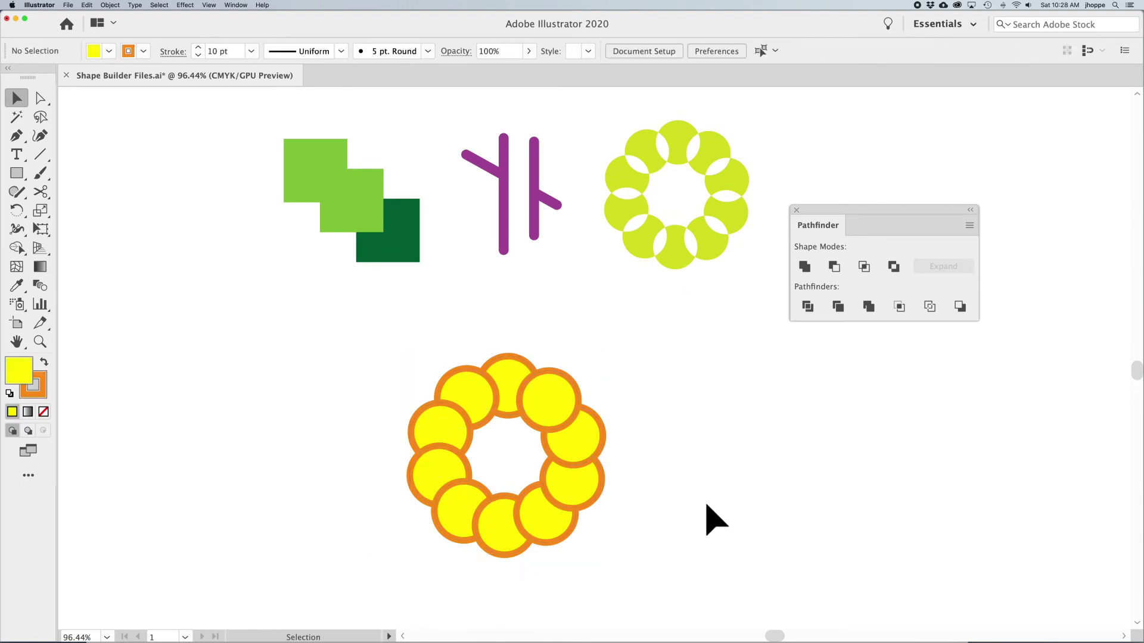
left_click(539, 399)
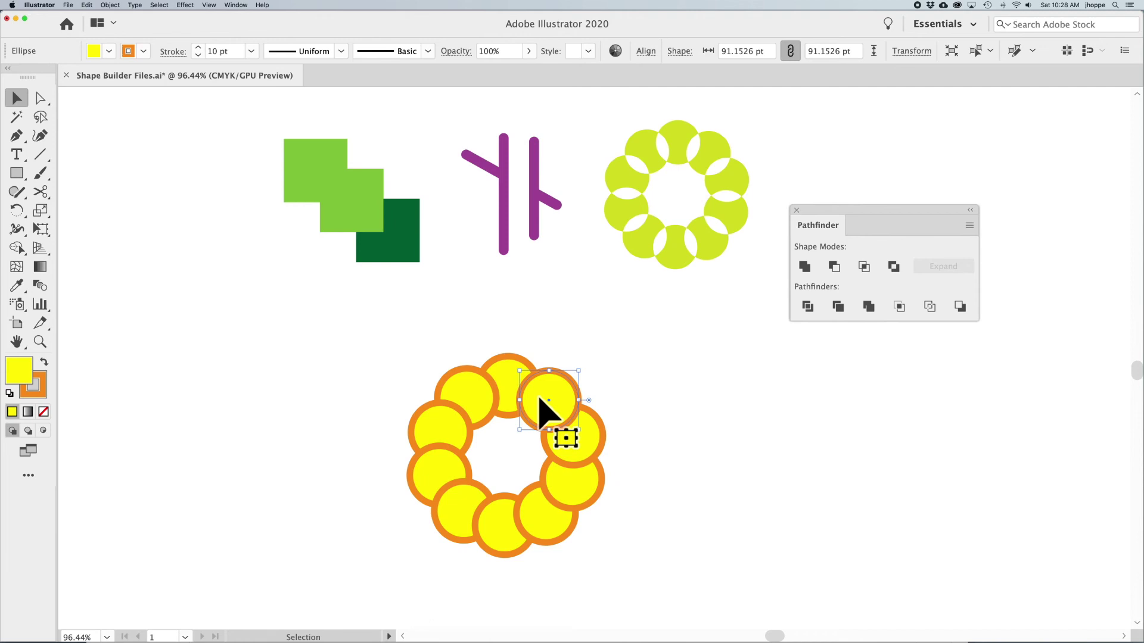
left_click(505, 341)
left_click(511, 385)
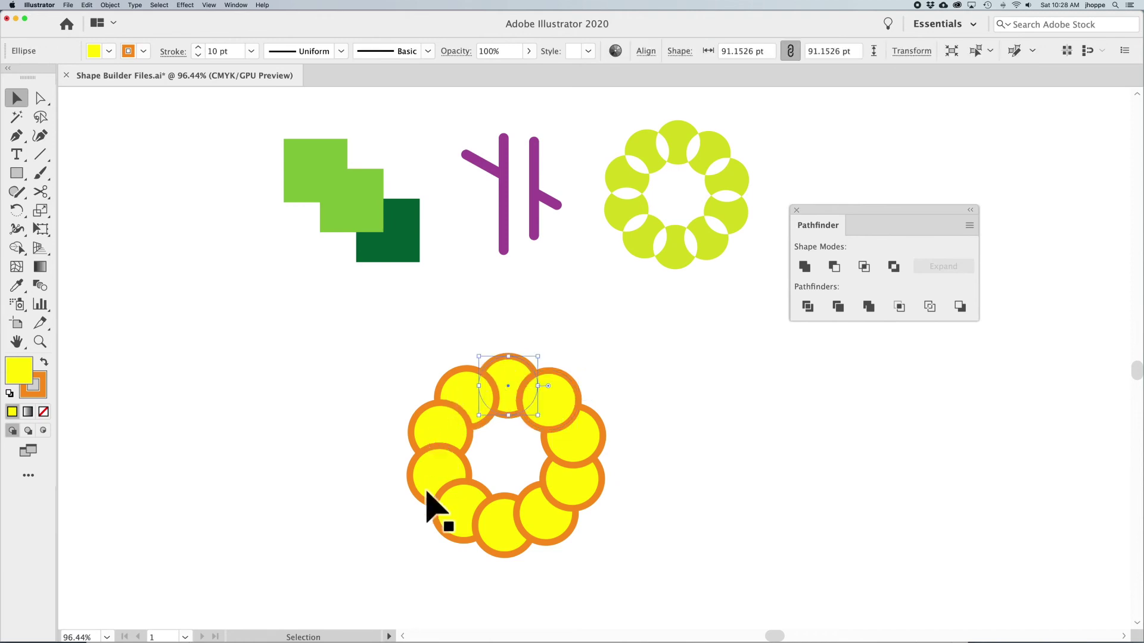
left_click(445, 476)
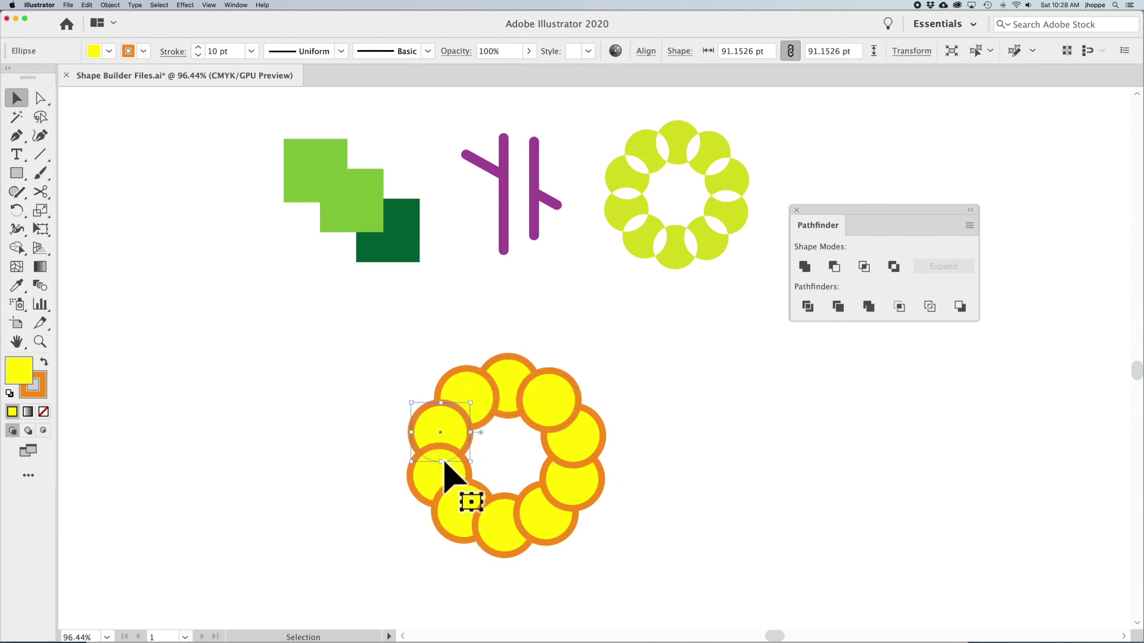
left_click(560, 402)
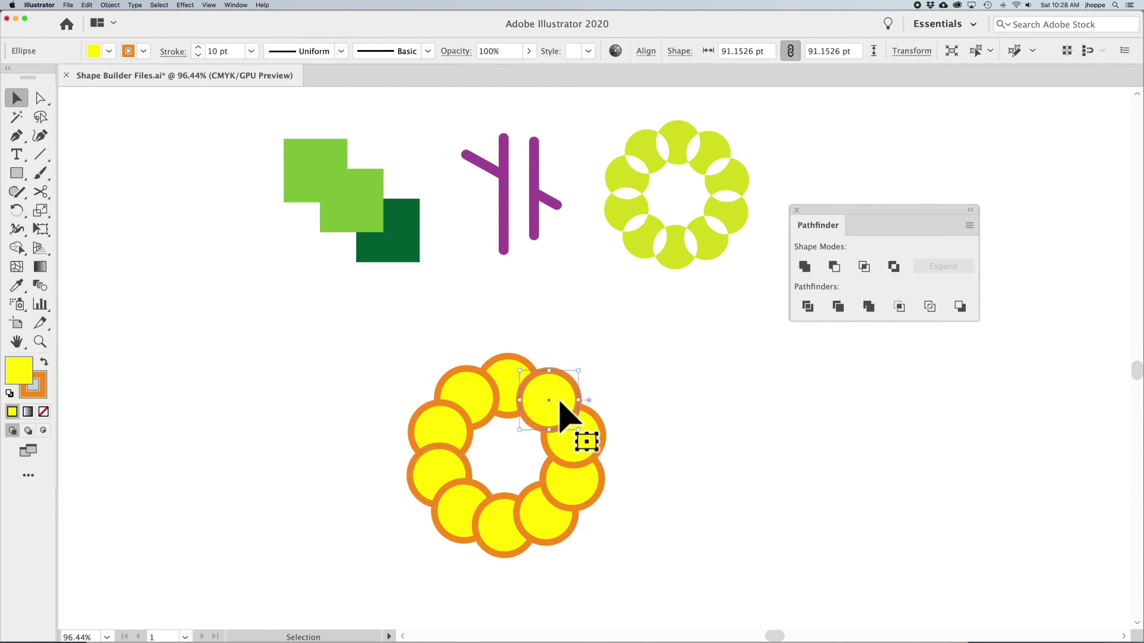
- Send the upper-right circle backward, bring it forward again, and add the top circle for Shape Builder
key("super+shift+bracketleft")
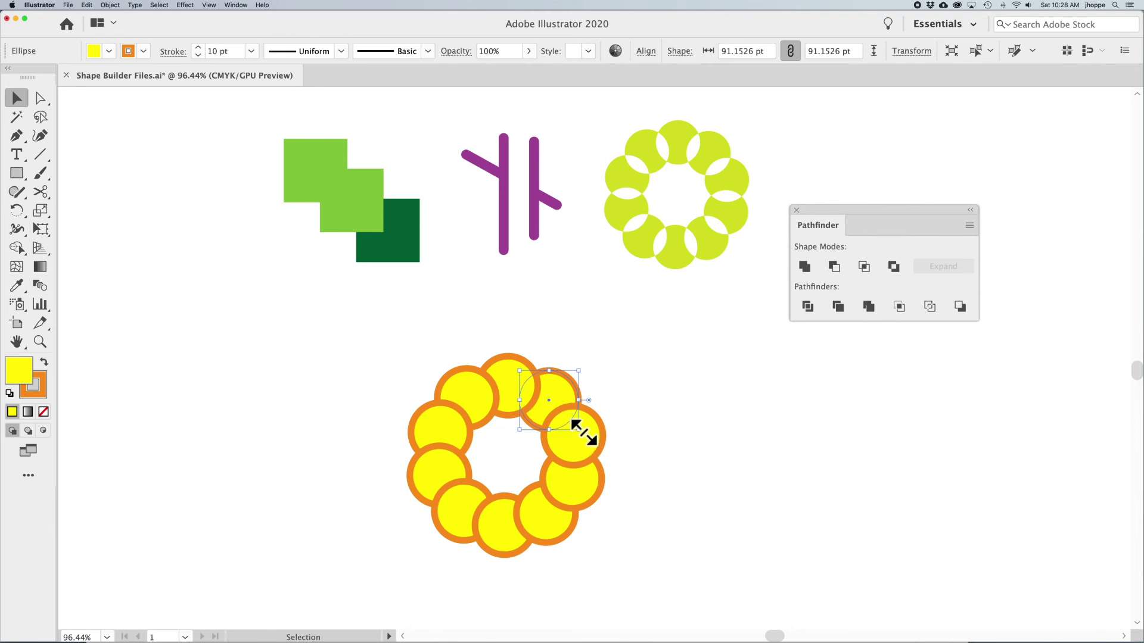
key("super+shift+bracketright")
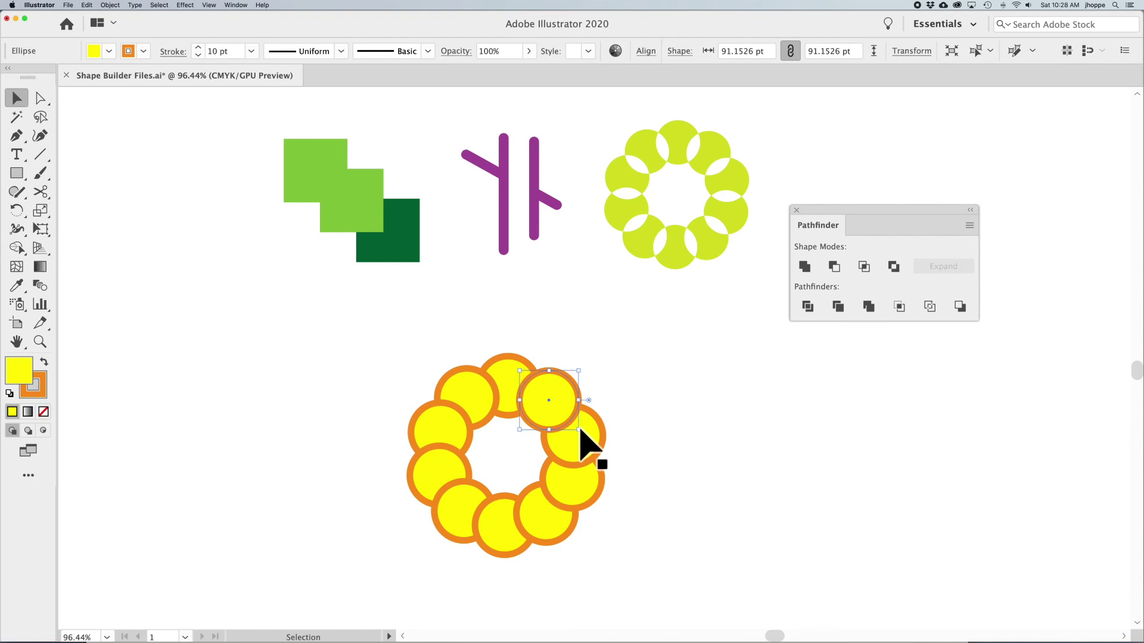
left_click(510, 381, "shift")
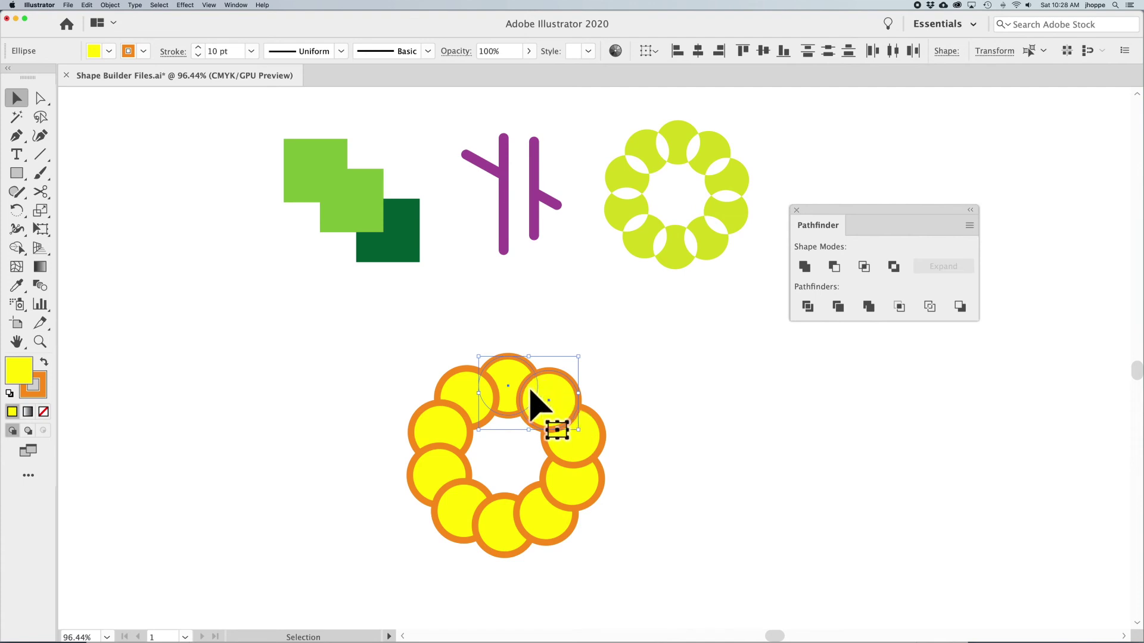
key("shift+m")
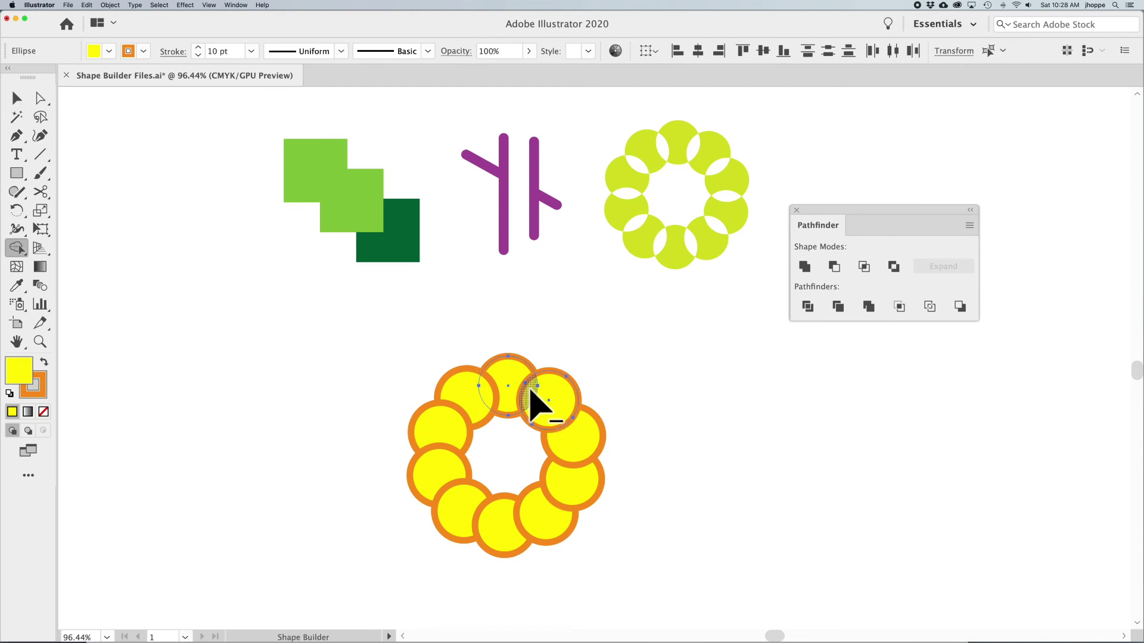
- Try removing the overlap lens, undo it, and reselect the upper-right circle
left_click(530, 390, "alt")
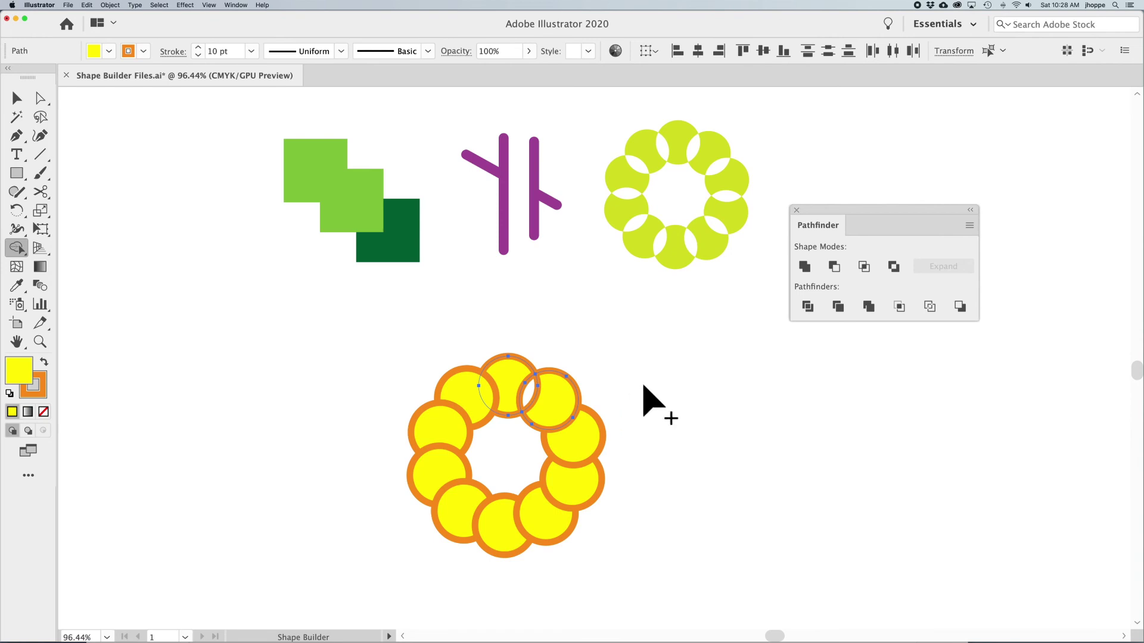
key("super+z")
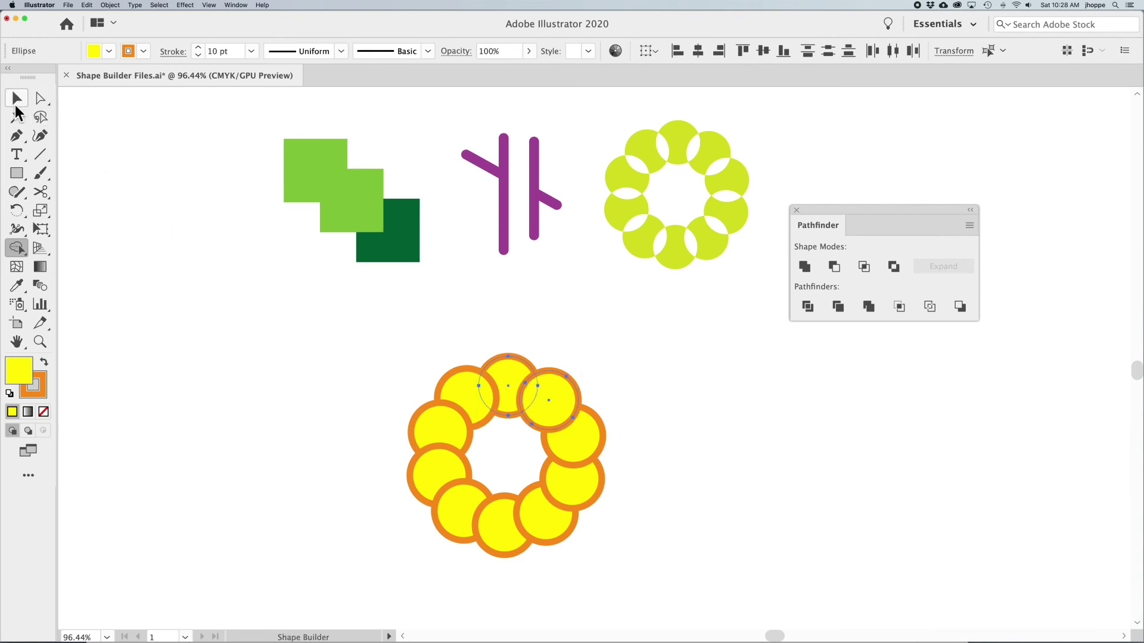
left_click(18, 105)
left_click(212, 268)
left_click(547, 387)
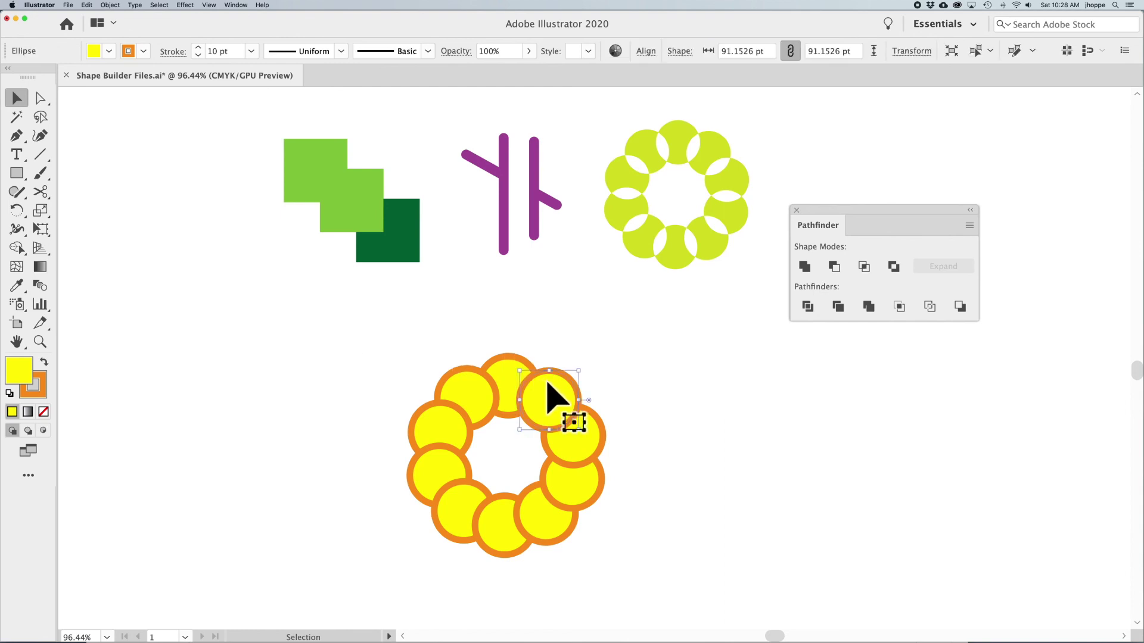
key("shift+m")
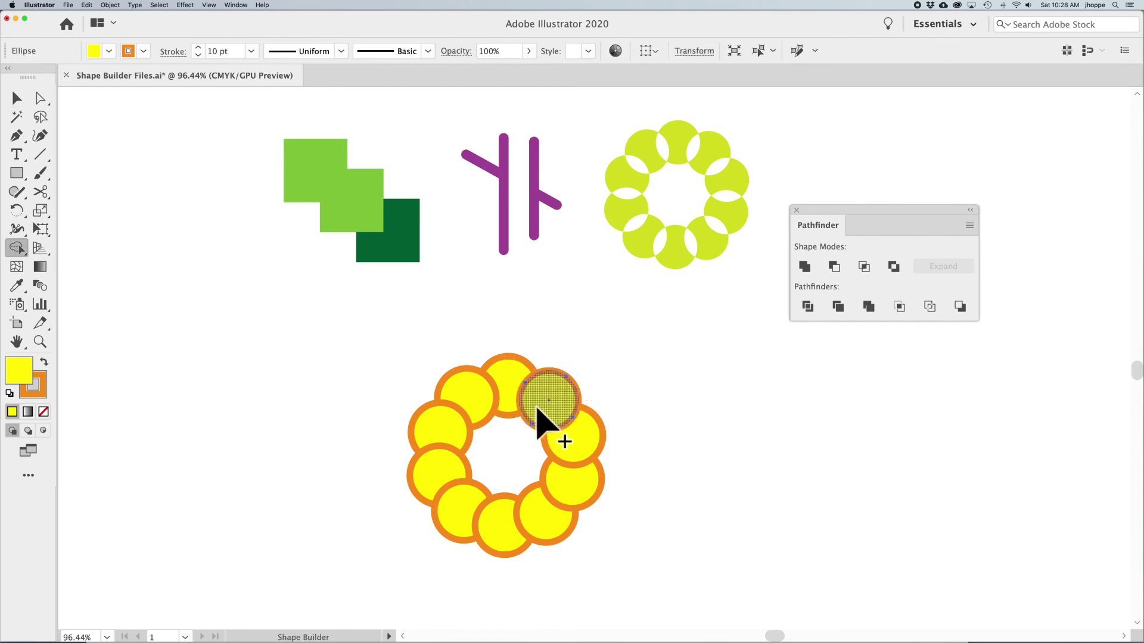
- Select the top and upper-right circles together and delete their overlap lens with Shape Builder
left_click(16, 98)
left_click_drag(498, 332, 560, 391)
left_click(587, 364)
left_click_drag(536, 352, 554, 397)
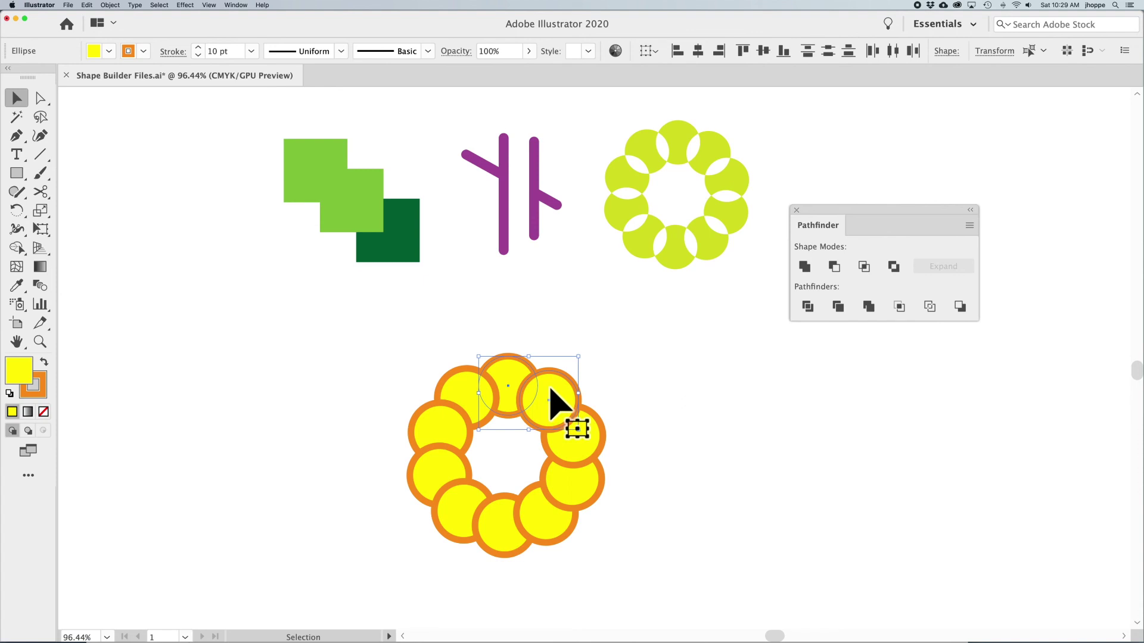
key("shift+m")
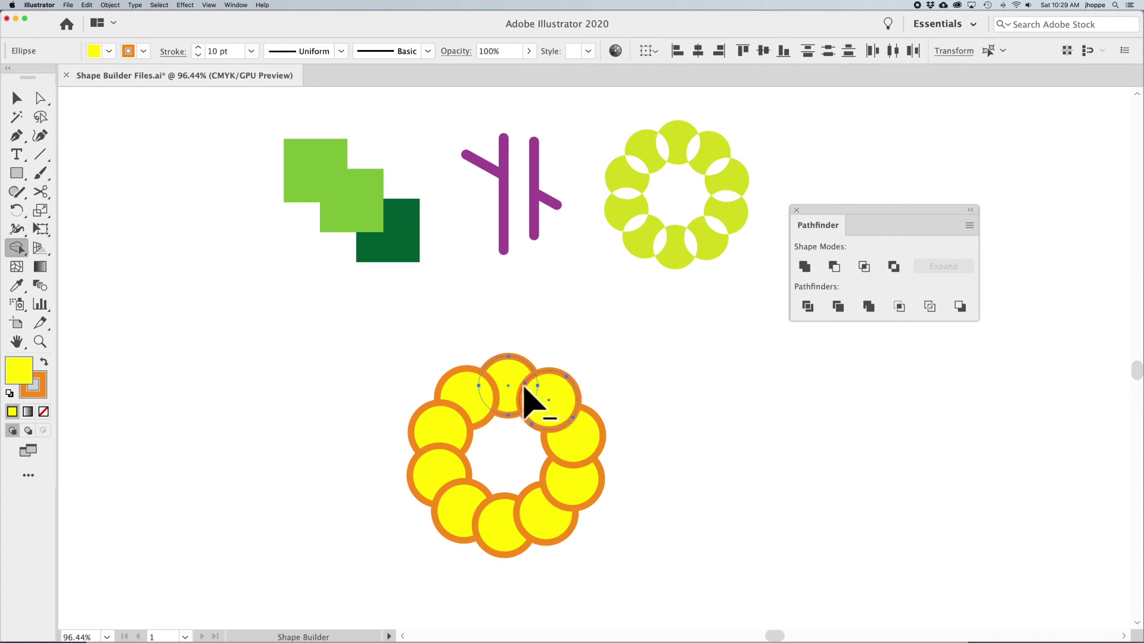
left_click(525, 390, "alt")
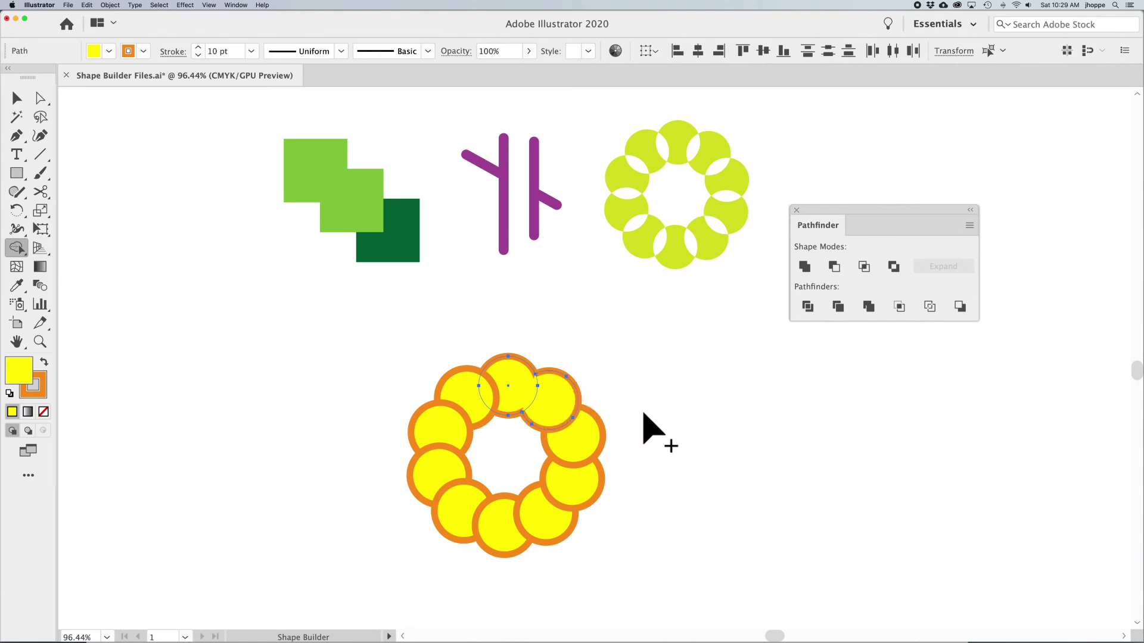
left_click(17, 97)
left_click(274, 268)
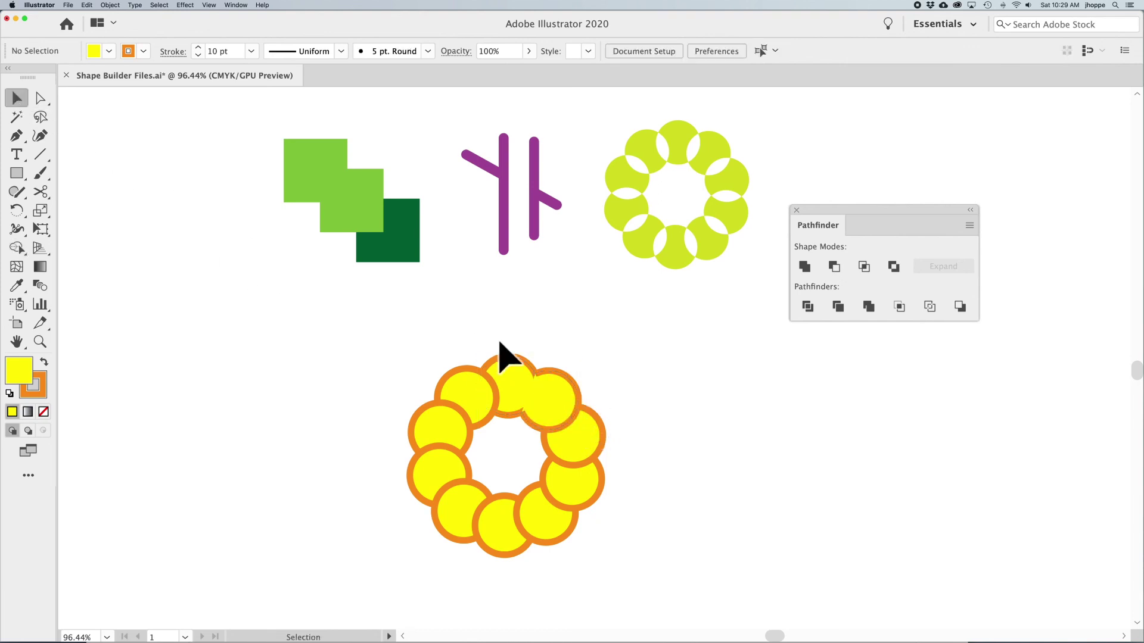
- Test-drag the upper-right circle out, undo, then select it together with the top circle
left_click(565, 386)
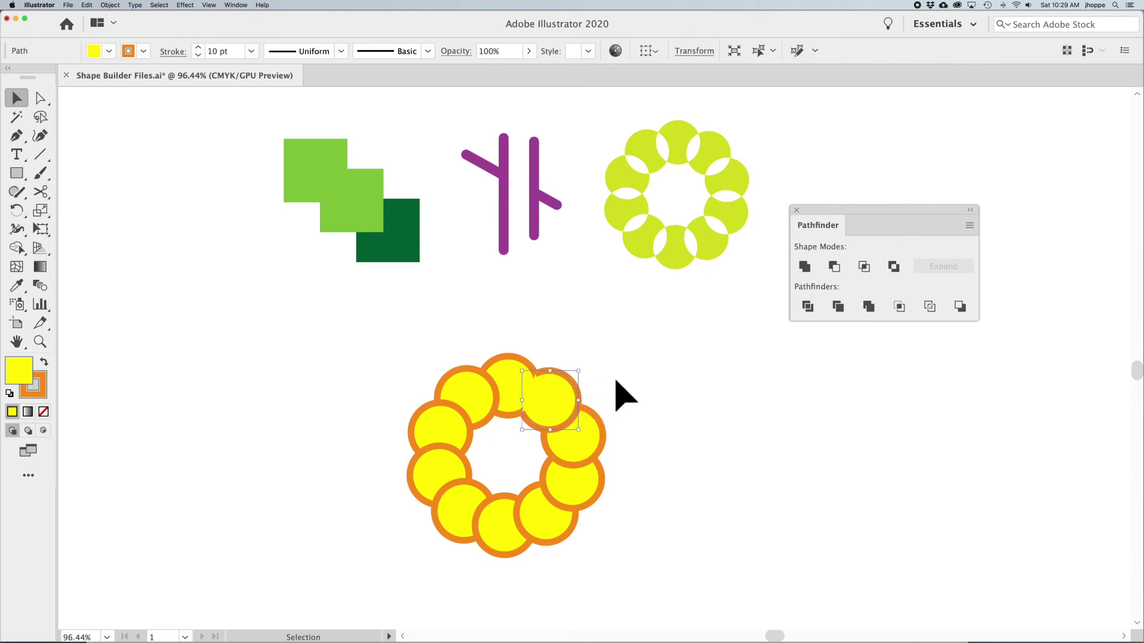
left_click_drag(566, 402, 654, 376)
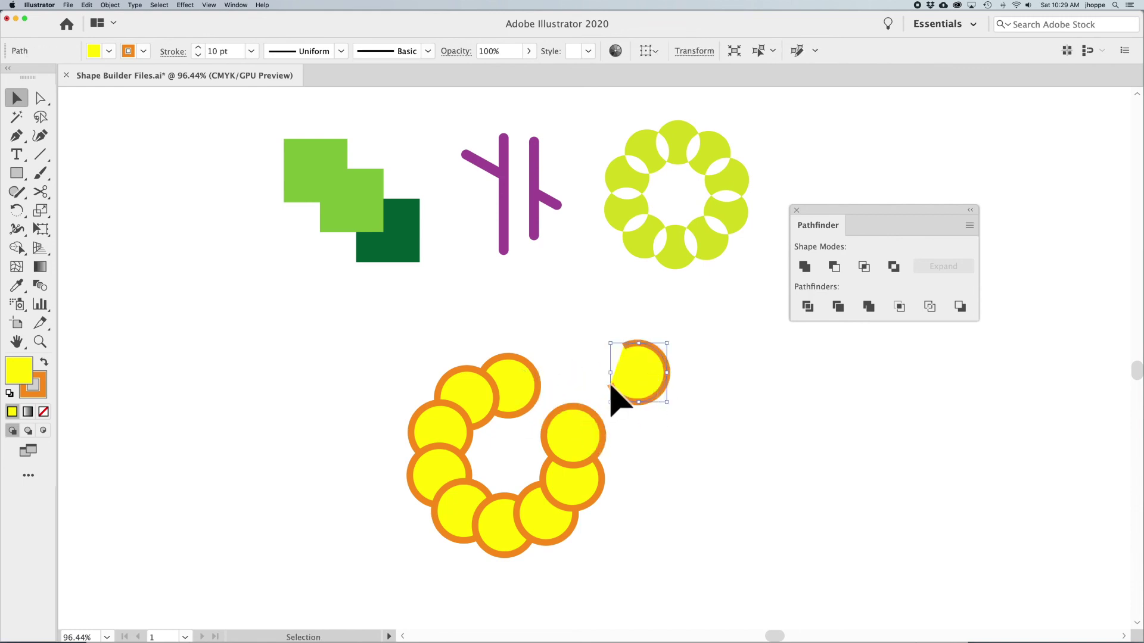
key("super+z")
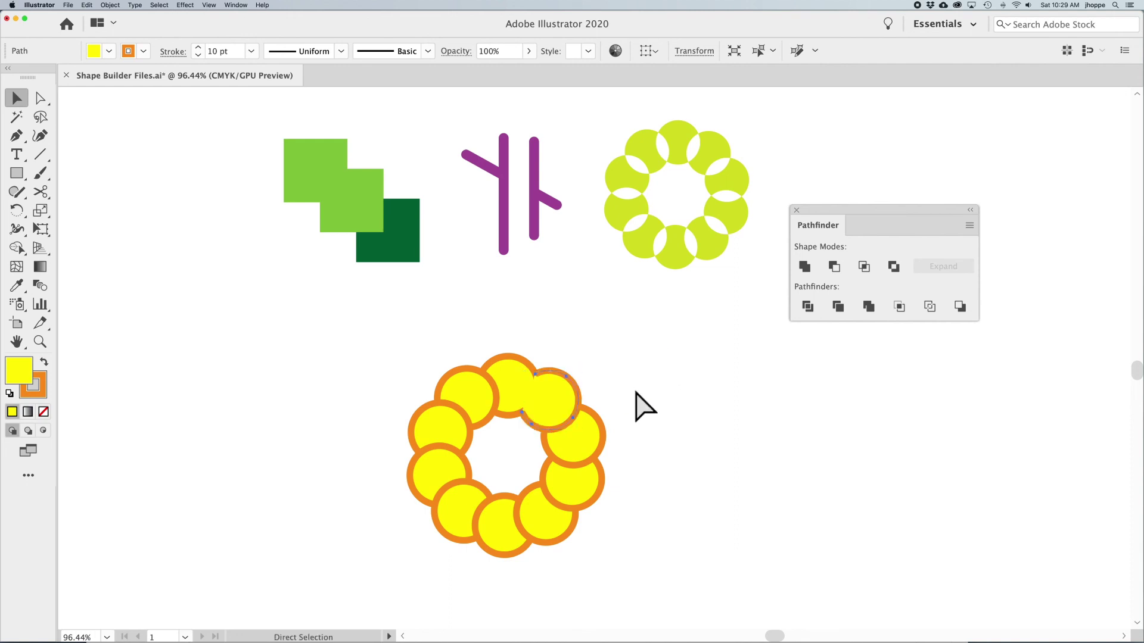
left_click(508, 384, "shift")
left_click(549, 400, "shift")
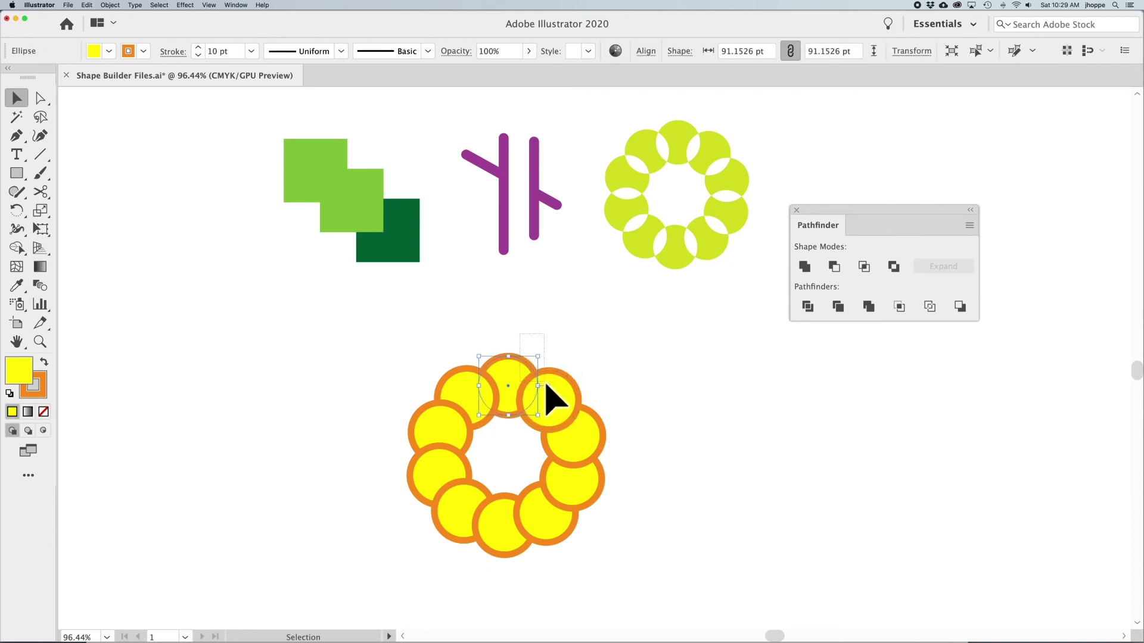
left_click(549, 387, "shift")
key("shift+m")
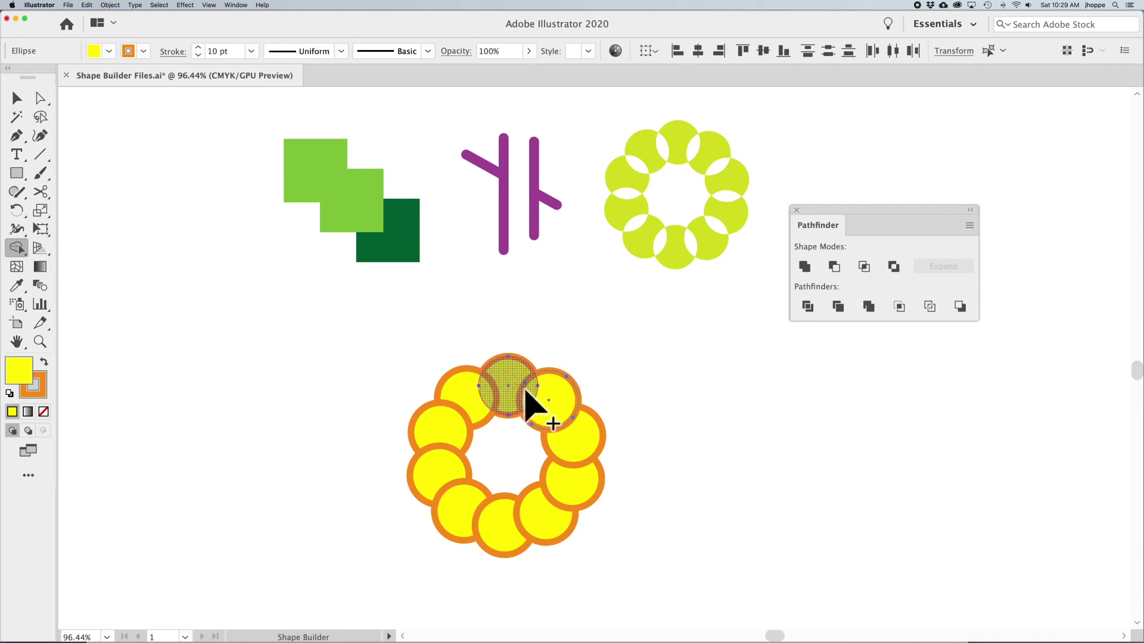
- Split off the top circle region with Shape Builder and drag the upper-right piece out above the ring
left_click(529, 395)
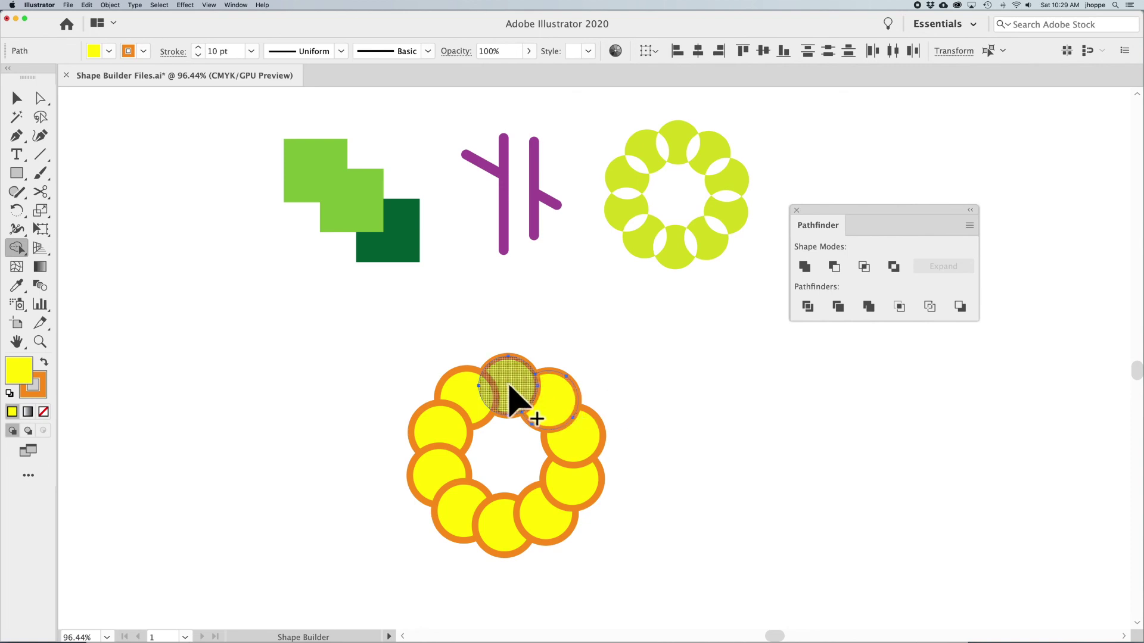
left_click(17, 98)
left_click(236, 286)
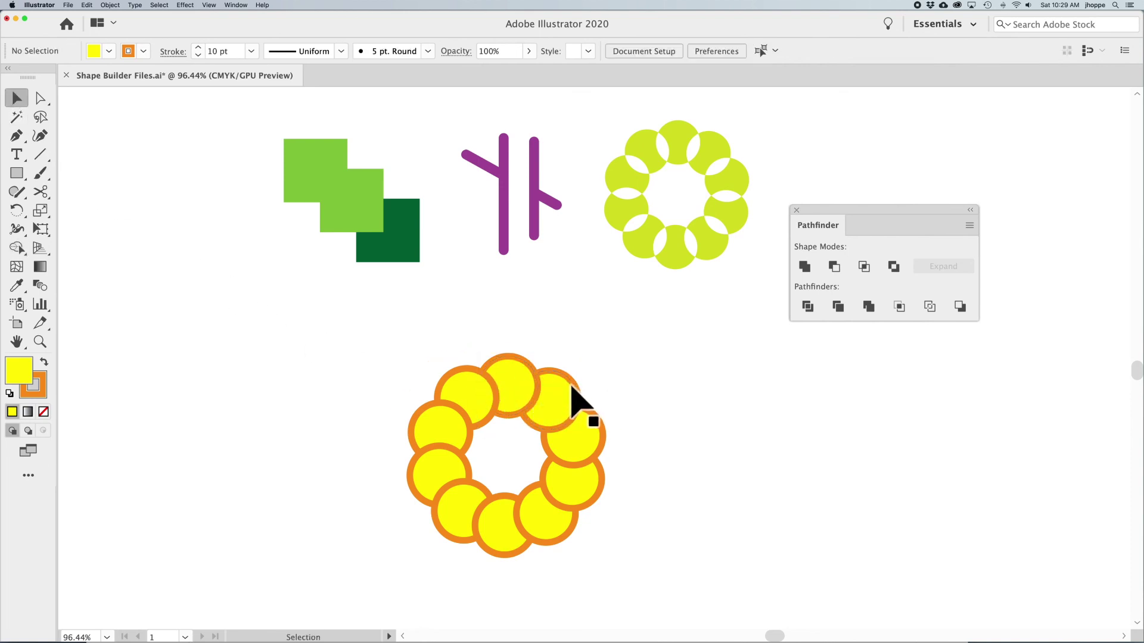
left_click_drag(573, 391, 624, 341)
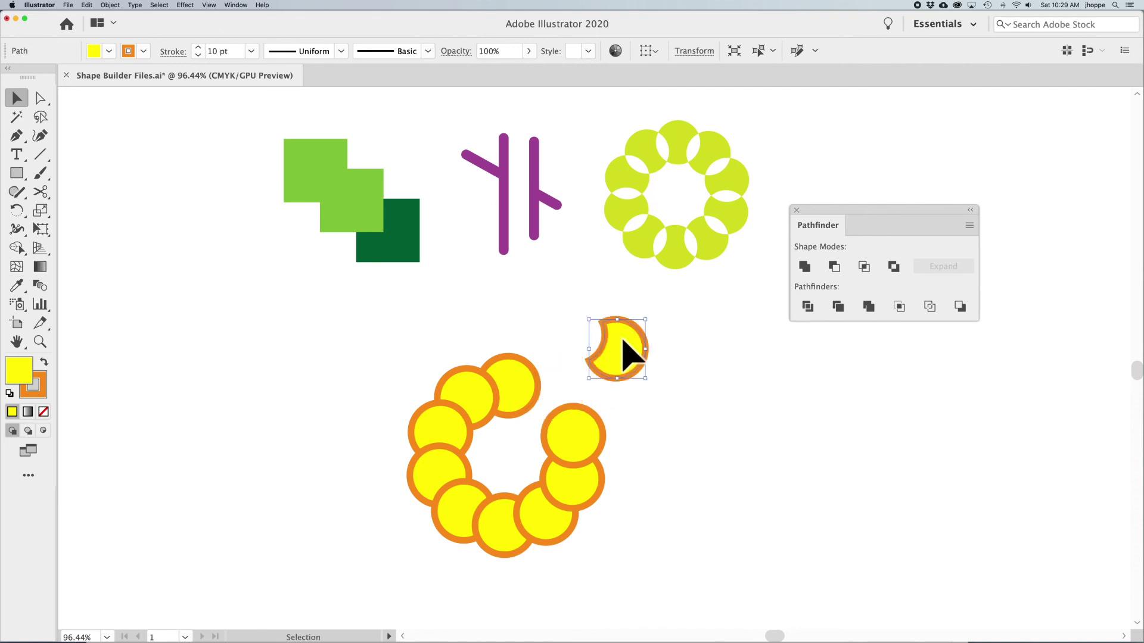
- Return the upper-right circle to the ring and select it with the top circle
key("super+z")
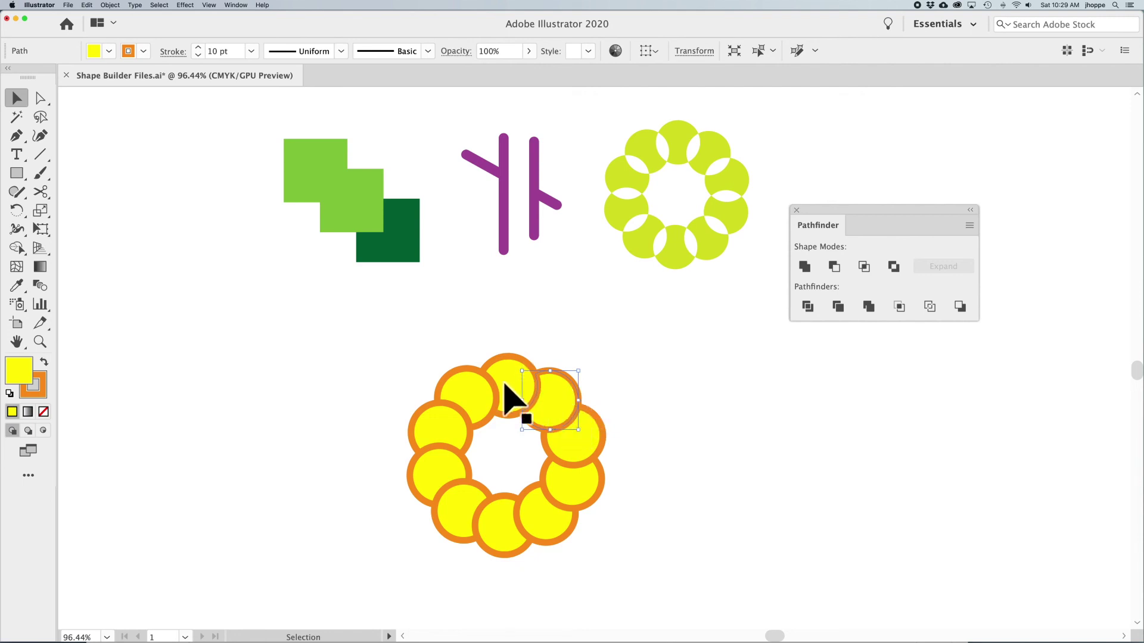
left_click(720, 507)
left_click(557, 394)
key("super+z")
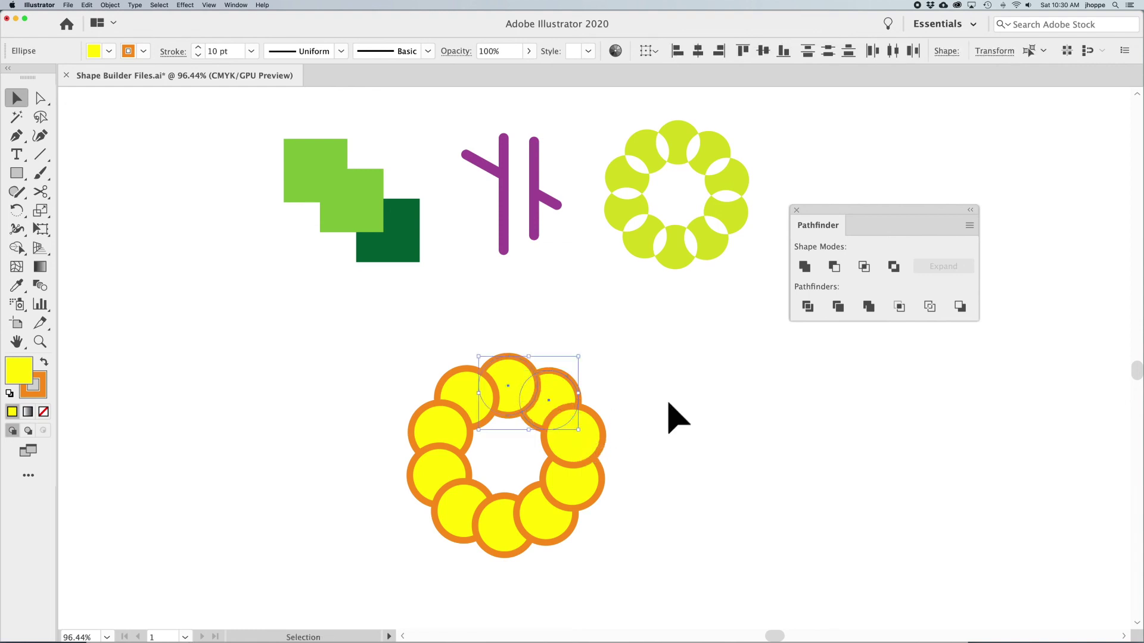
- Bring the upper-right circle forward and rebuild the top circle region with Shape Builder
key("shift+m")
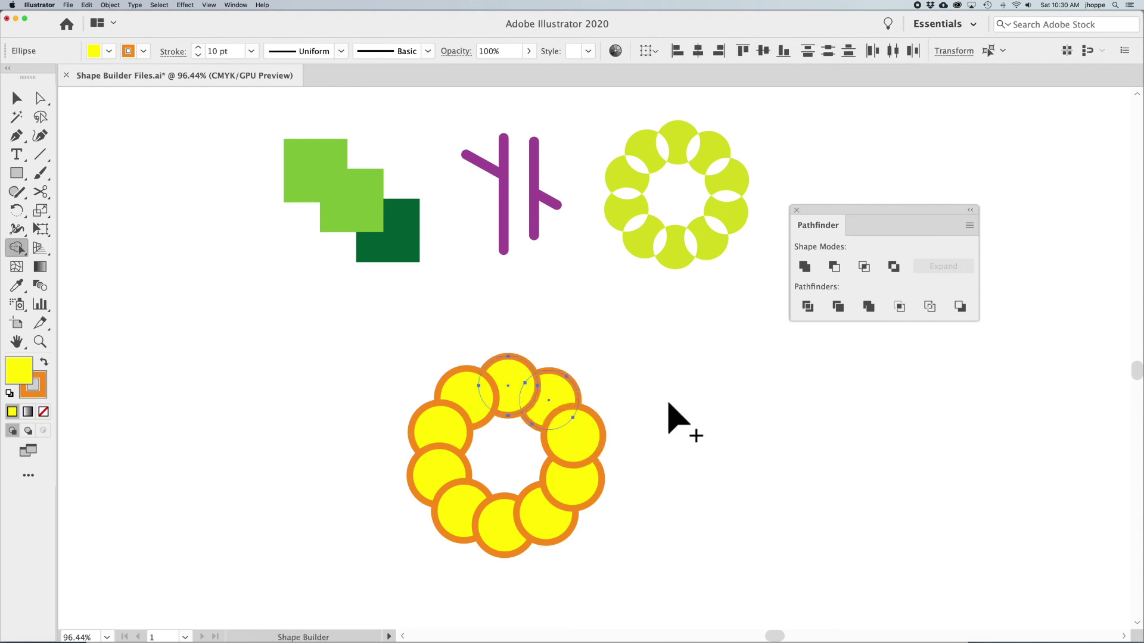
key("super+shift+bracketright")
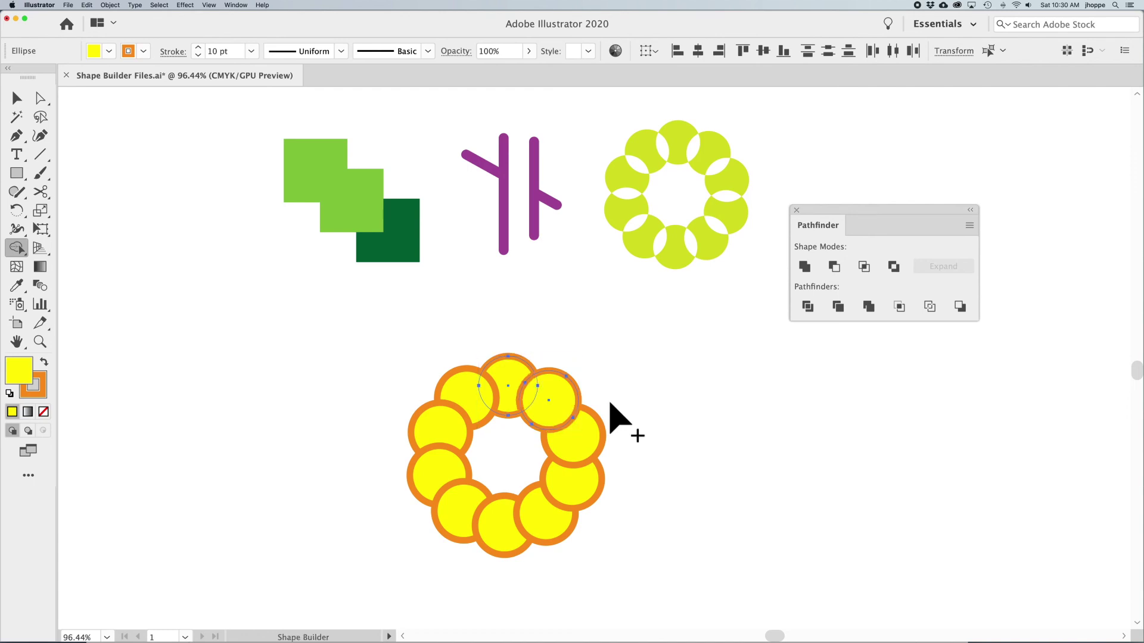
left_click(525, 392)
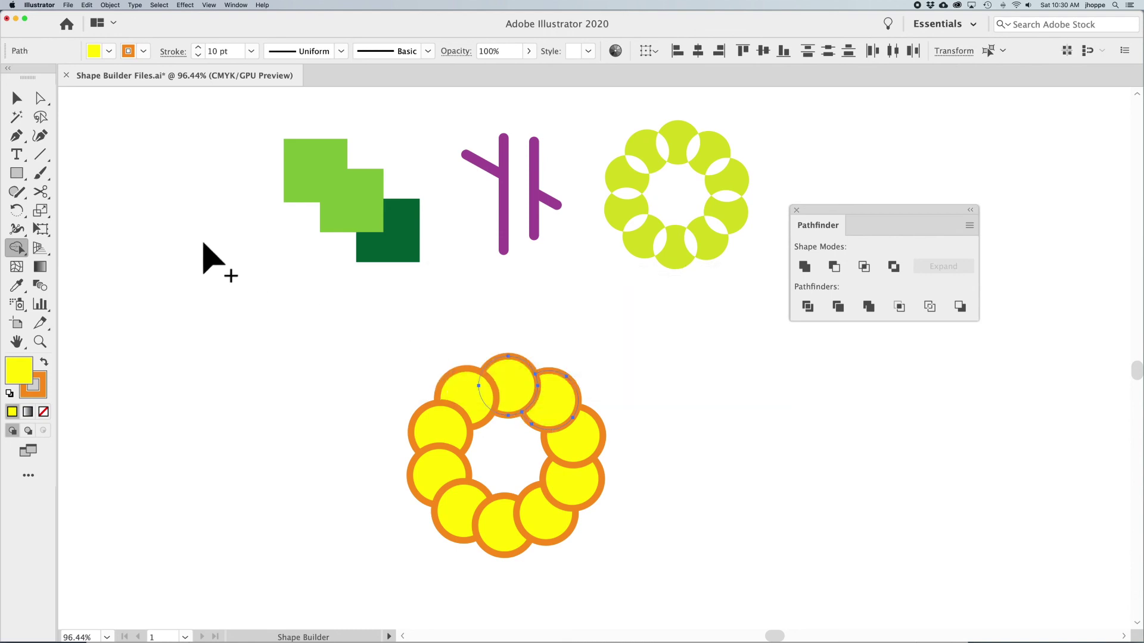
left_click(24, 97)
left_click(227, 280)
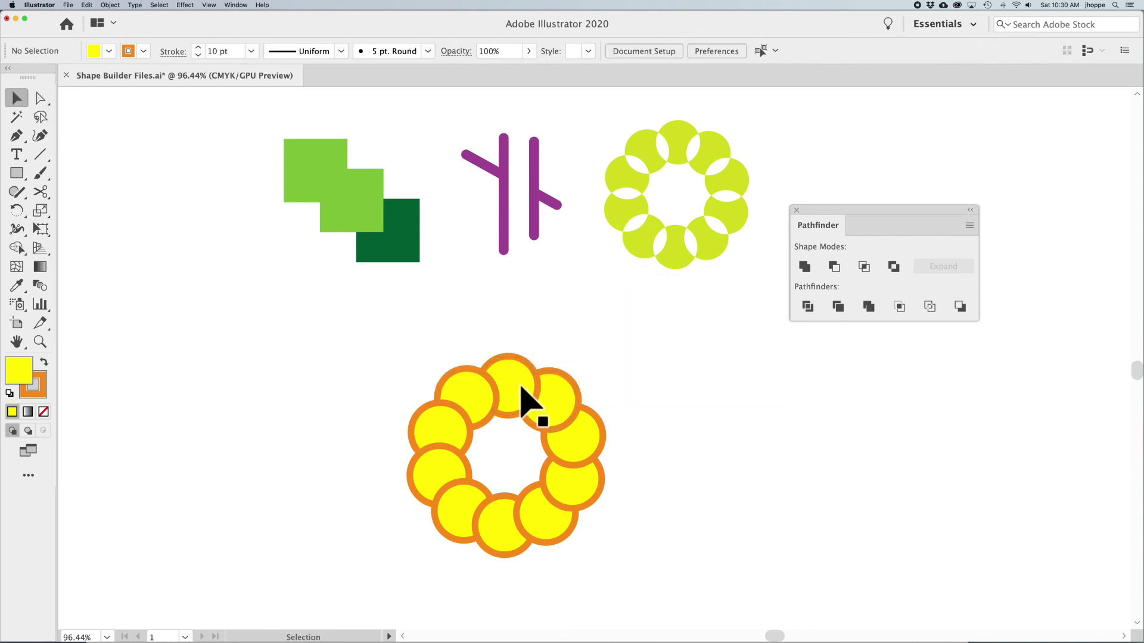